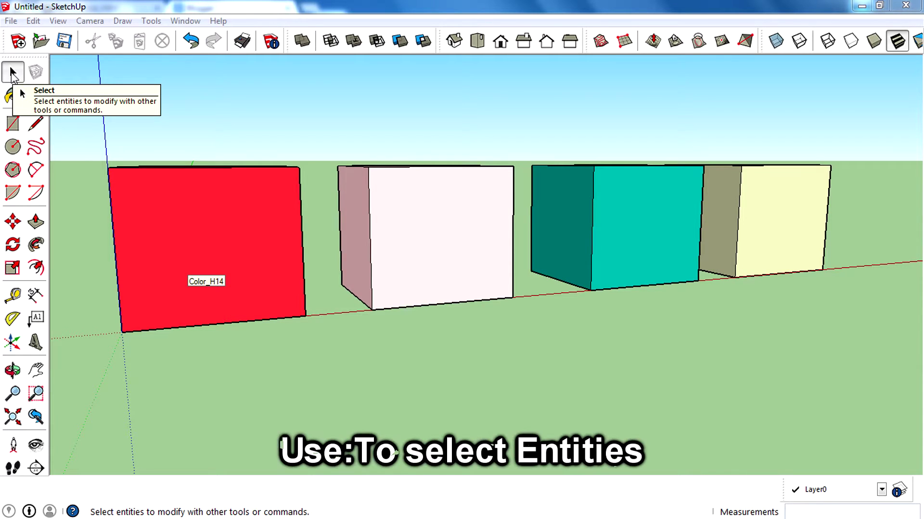
# Step: Activate the Select tool from the toolbar and again with the Spacebar
pyautogui.click(13, 72)
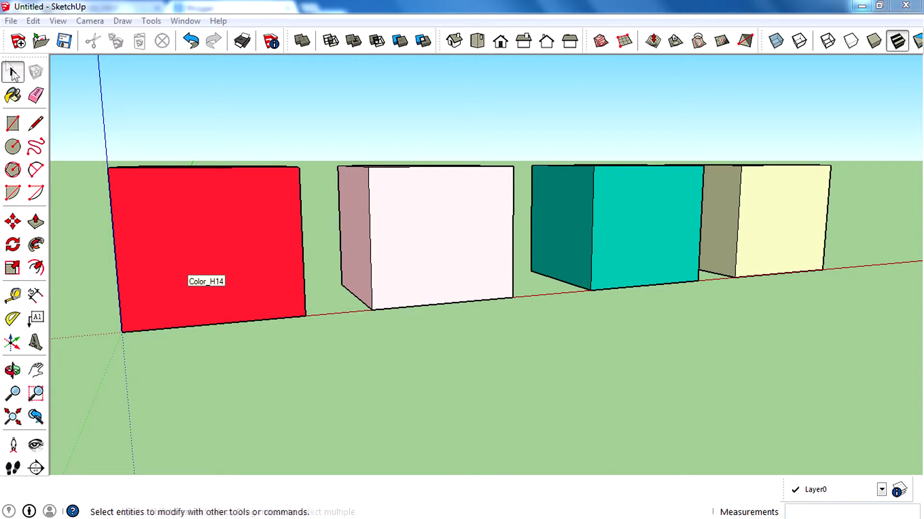
pyautogui.press('space')
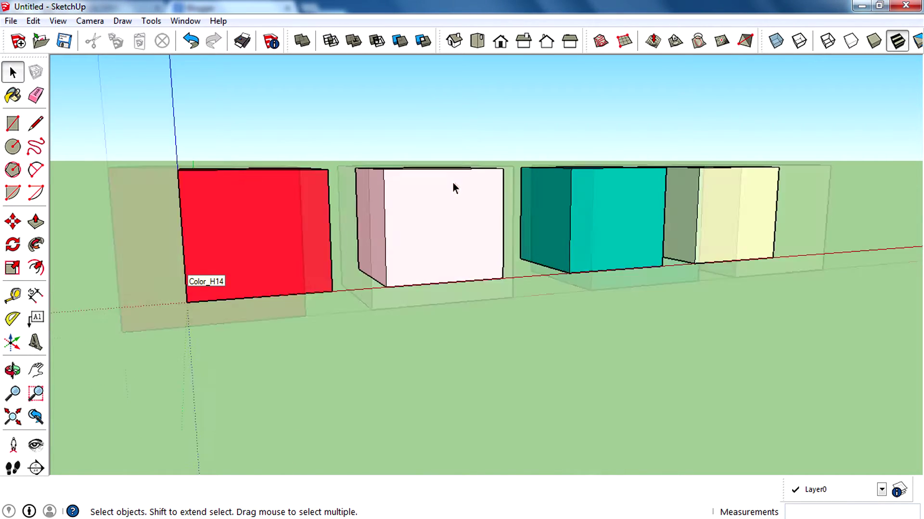
pyautogui.press('o')
pyautogui.moveTo(582, 215); pyautogui.dragTo(437, 197)
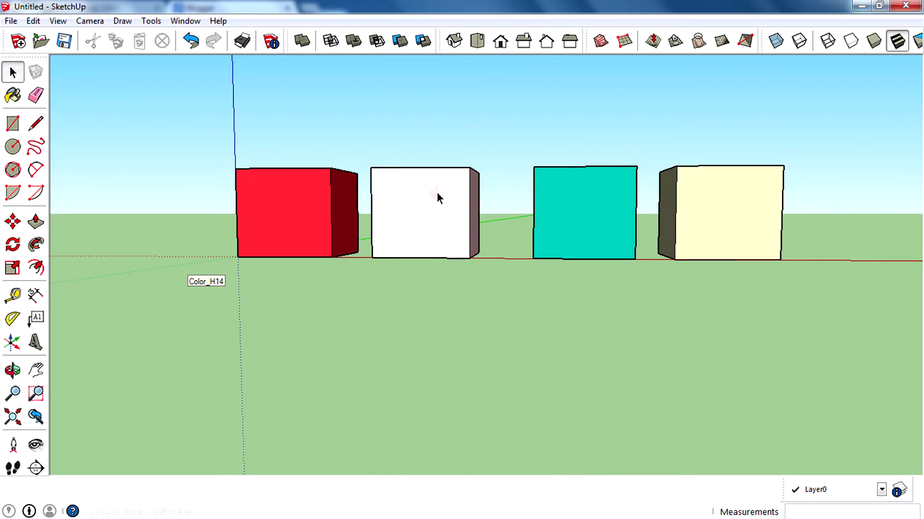
pyautogui.press('space')
pyautogui.scroll(3, 293, 201)
pyautogui.click(282, 201)
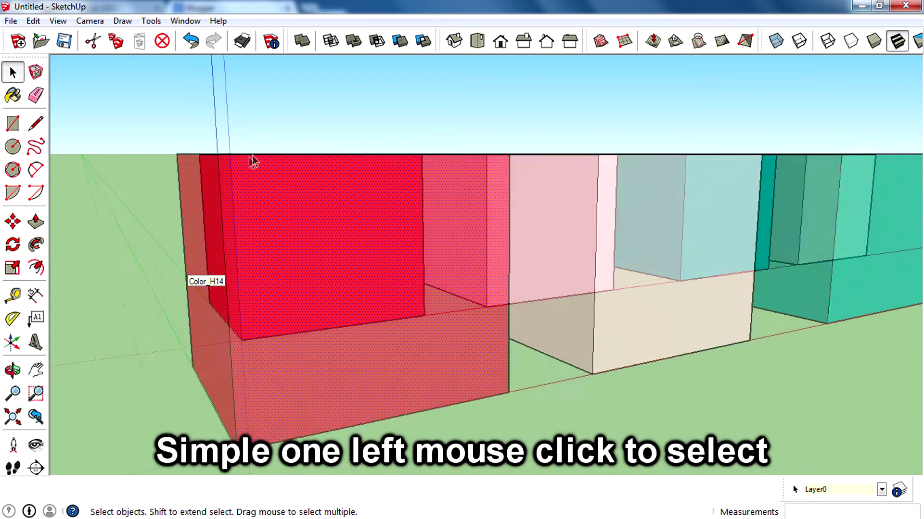
pyautogui.scroll(4, 250, 162)
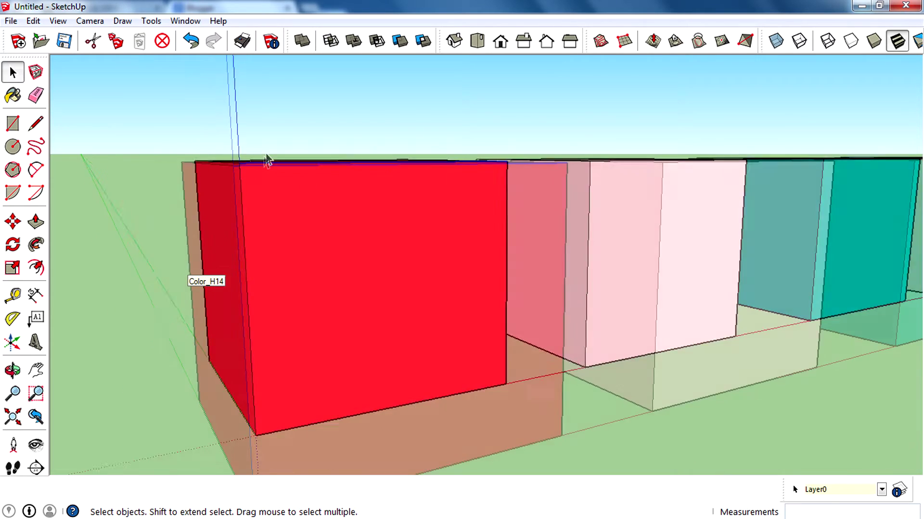
pyautogui.scroll(-5, 272, 173)
pyautogui.moveTo(289, 174); pyautogui.dragTo(504, 162, button='middle')
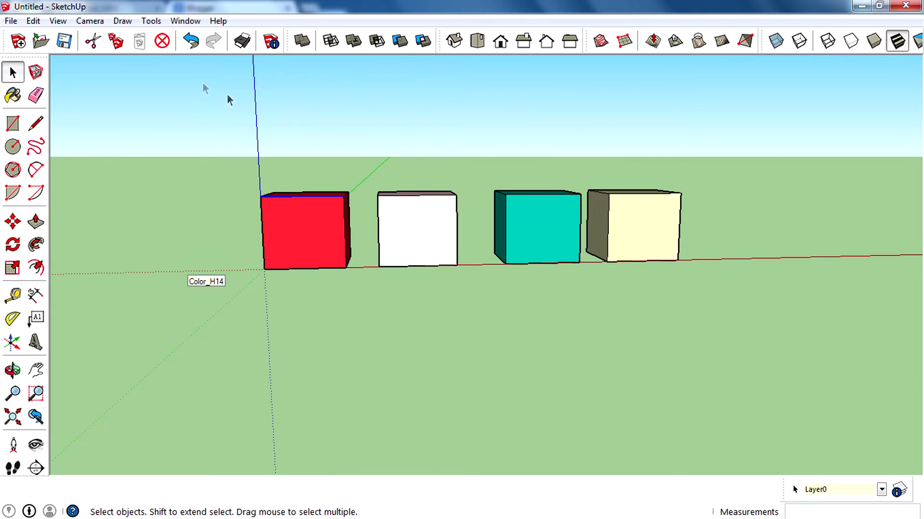
pyautogui.moveTo(202, 81); pyautogui.dragTo(483, 342)
pyautogui.moveTo(176, 80); pyautogui.dragTo(481, 379)
pyautogui.click(315, 94)
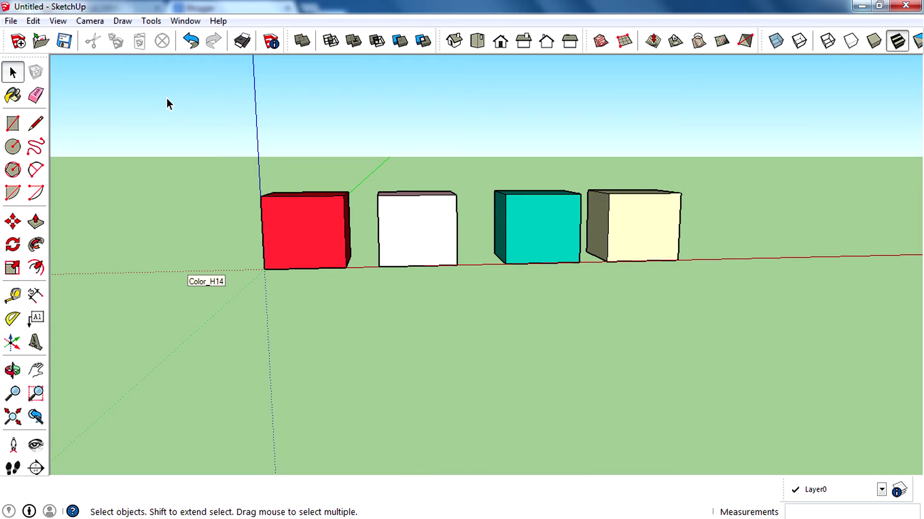
pyautogui.moveTo(166, 98); pyautogui.dragTo(474, 311)
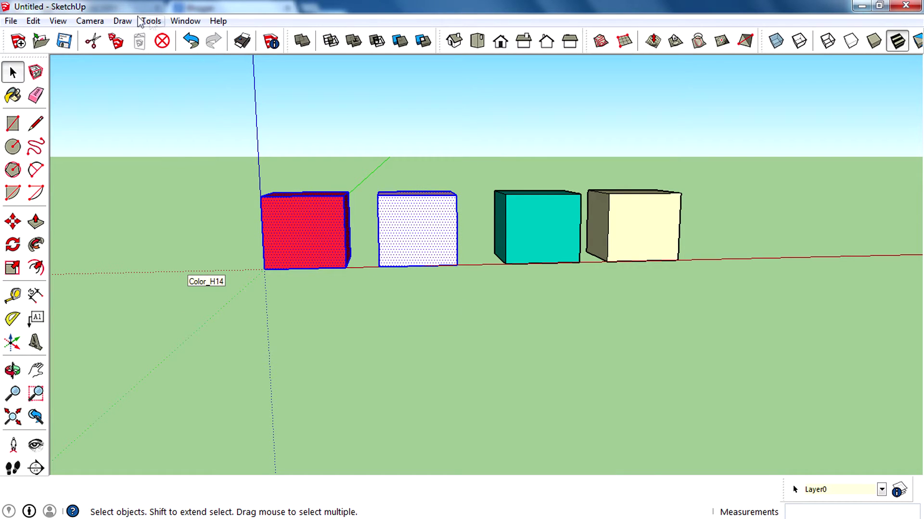
pyautogui.moveTo(184, 95); pyautogui.dragTo(489, 332)
pyautogui.click(373, 318)
pyautogui.moveTo(373, 317); pyautogui.dragTo(370, 269, button='middle')
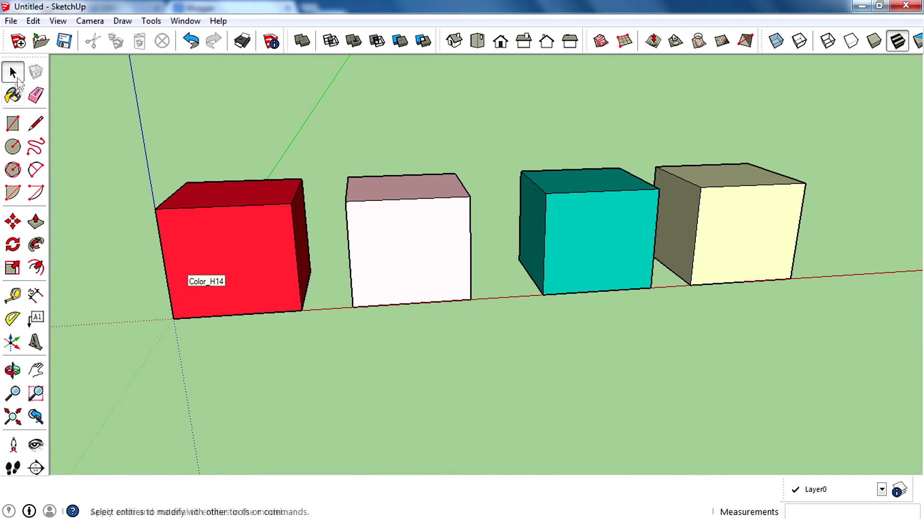
pyautogui.scroll(3, 224, 251)
pyautogui.moveTo(224, 251); pyautogui.dragTo(334, 244, button='middle')
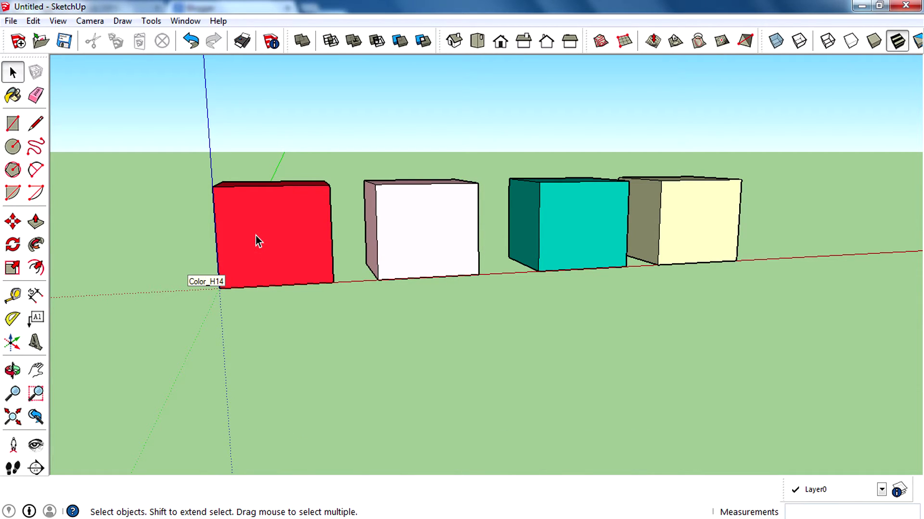
pyautogui.scroll(3, 292, 241)
pyautogui.moveTo(217, 244)
pyautogui.mouseDown(button='middle')
pyautogui.moveTo(213, 231)
pyautogui.moveTo(238, 221)
pyautogui.mouseUp(button='middle')
pyautogui.scroll(2, 239, 220)
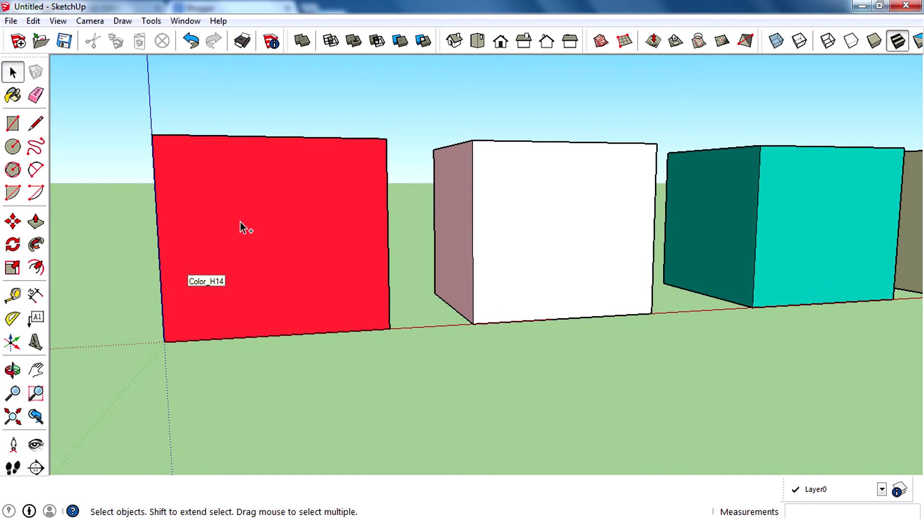
pyautogui.keyDown('ctrl'); pyautogui.click(245, 223); pyautogui.keyUp('ctrl')
pyautogui.keyDown('ctrl'); pyautogui.click(473, 226); pyautogui.keyUp('ctrl')
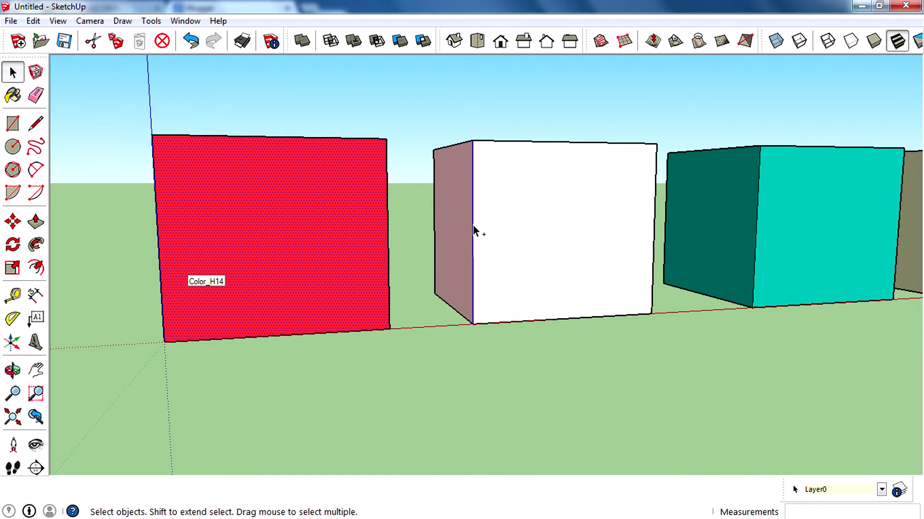
pyautogui.keyDown('ctrl'); pyautogui.click(547, 224); pyautogui.keyUp('ctrl')
pyautogui.click(242, 98)
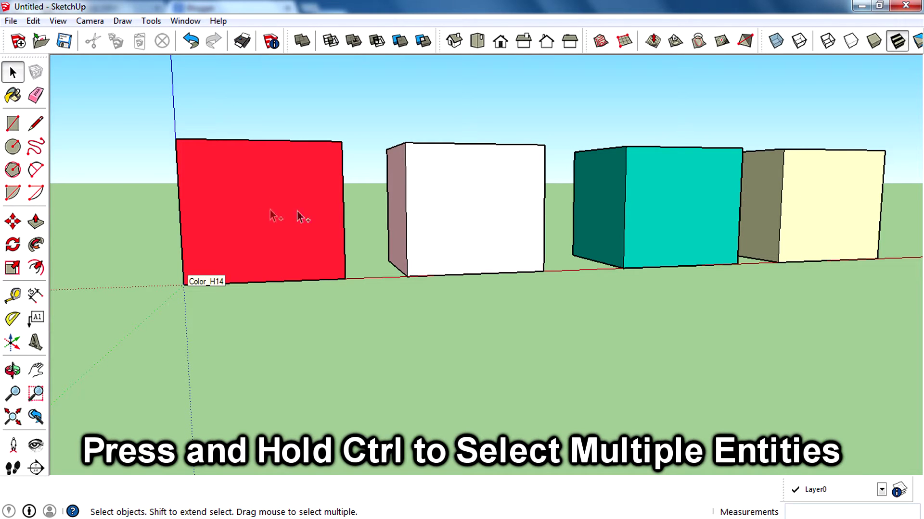
# Step: Ctrl-select the front faces of the red, white, teal and yellow cubes, then orbit lower
pyautogui.keyDown('ctrl'); pyautogui.click(239, 220); pyautogui.keyUp('ctrl')
pyautogui.keyDown('ctrl'); pyautogui.click(512, 217); pyautogui.keyUp('ctrl')
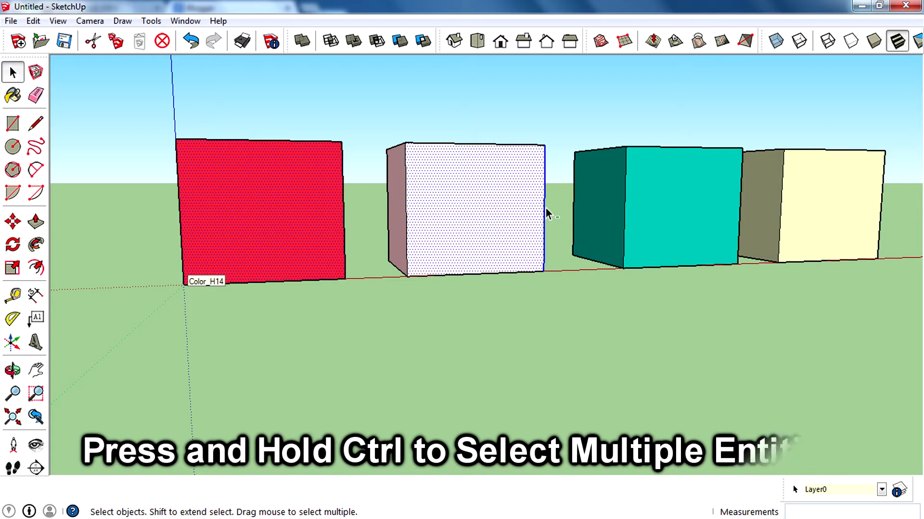
pyautogui.keyDown('ctrl'); pyautogui.click(685, 219); pyautogui.keyUp('ctrl')
pyautogui.keyDown('ctrl'); pyautogui.click(830, 214); pyautogui.keyUp('ctrl')
pyautogui.moveTo(794, 208); pyautogui.dragTo(816, 241, button='middle')
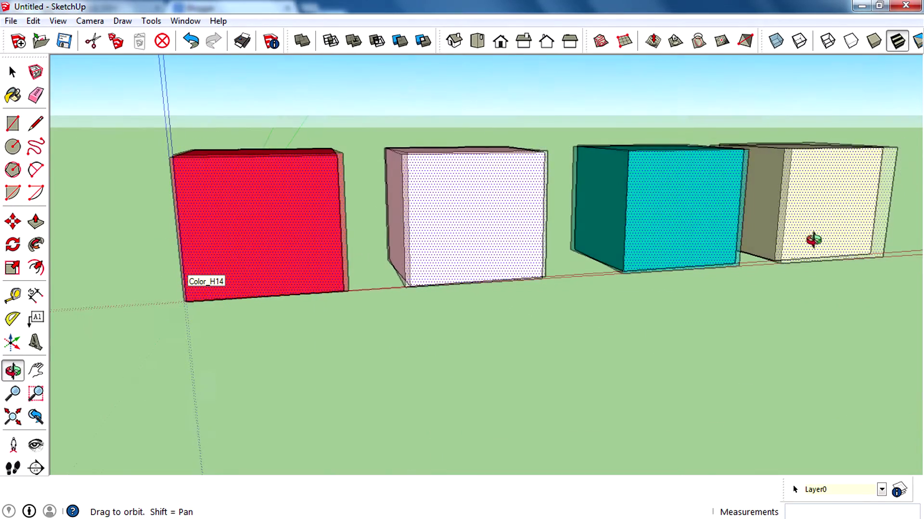
pyautogui.press('space')
pyautogui.moveTo(506, 231); pyautogui.dragTo(503, 193, button='middle')
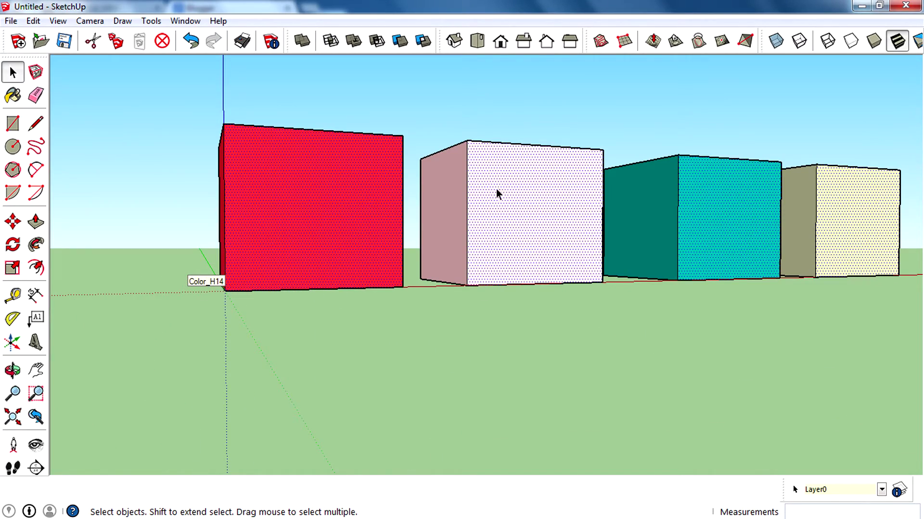
pyautogui.scroll(-3, 281, 233)
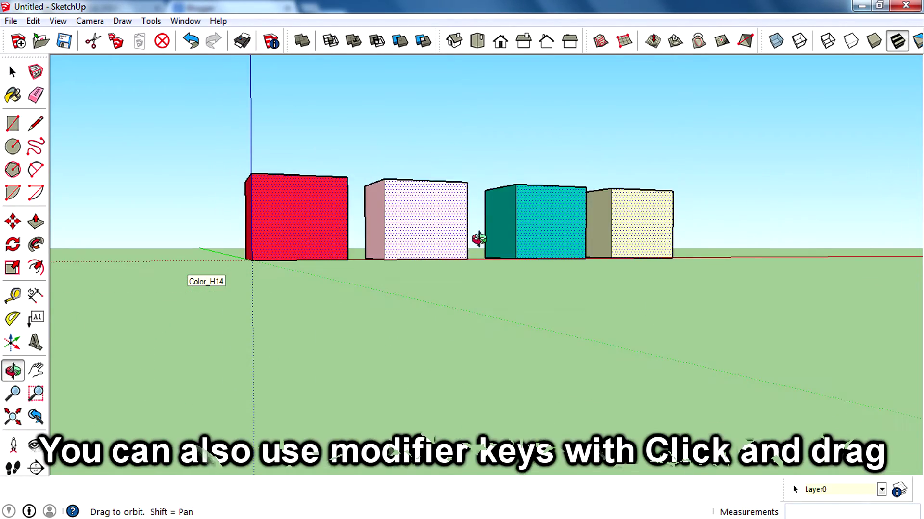
# Step: Clear the selection and window-select the whole red cube
pyautogui.moveTo(475, 239); pyautogui.dragTo(400, 263, button='middle')
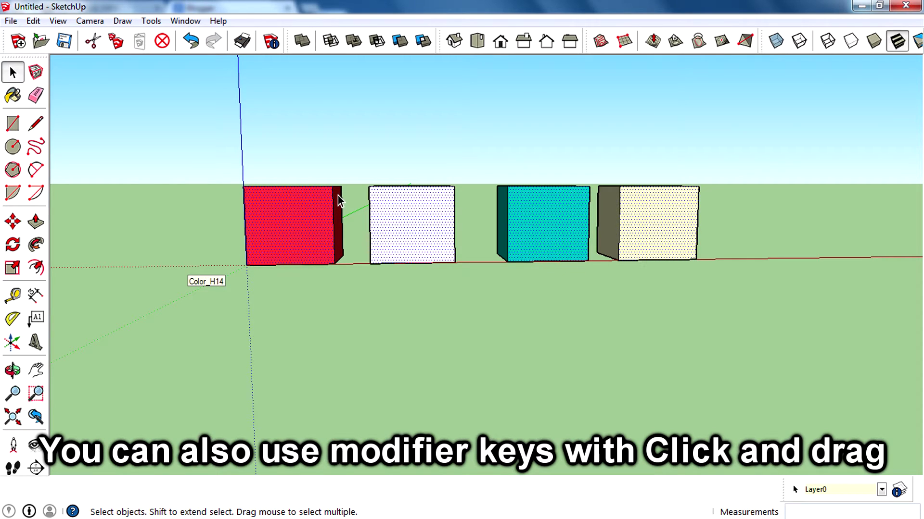
pyautogui.click(258, 108)
pyautogui.moveTo(148, 101); pyautogui.dragTo(359, 305)
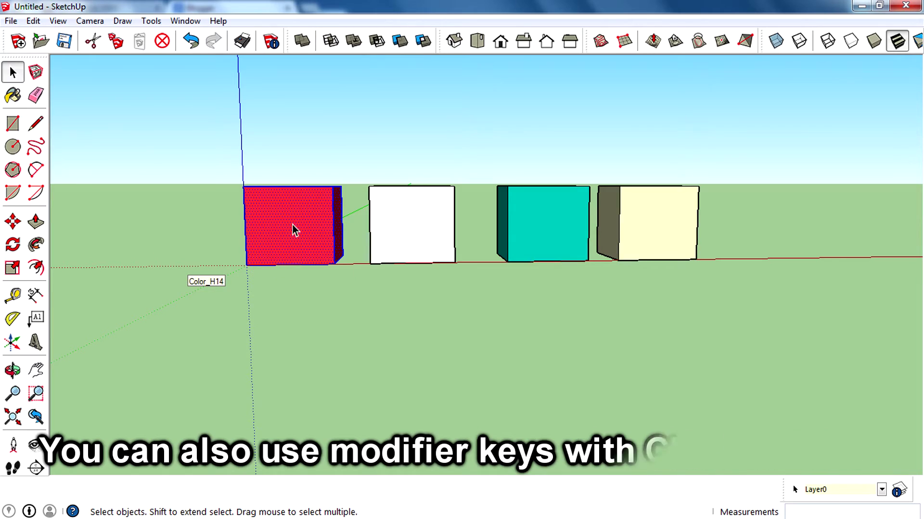
pyautogui.moveTo(292, 227); pyautogui.dragTo(398, 330, button='middle')
pyautogui.moveTo(342, 284); pyautogui.dragTo(378, 308, button='middle')
pyautogui.moveTo(379, 308); pyautogui.dragTo(358, 338)
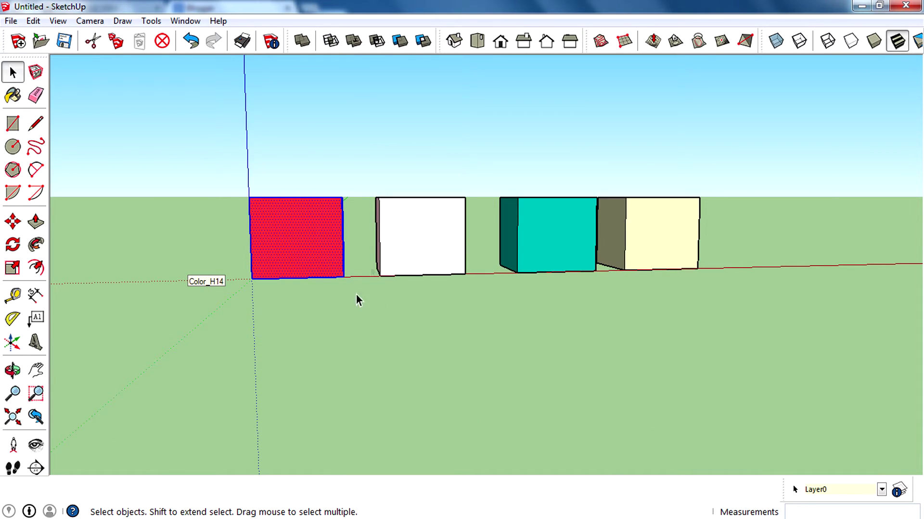
pyautogui.scroll(2, 413, 226)
pyautogui.scroll(-1, 384, 159)
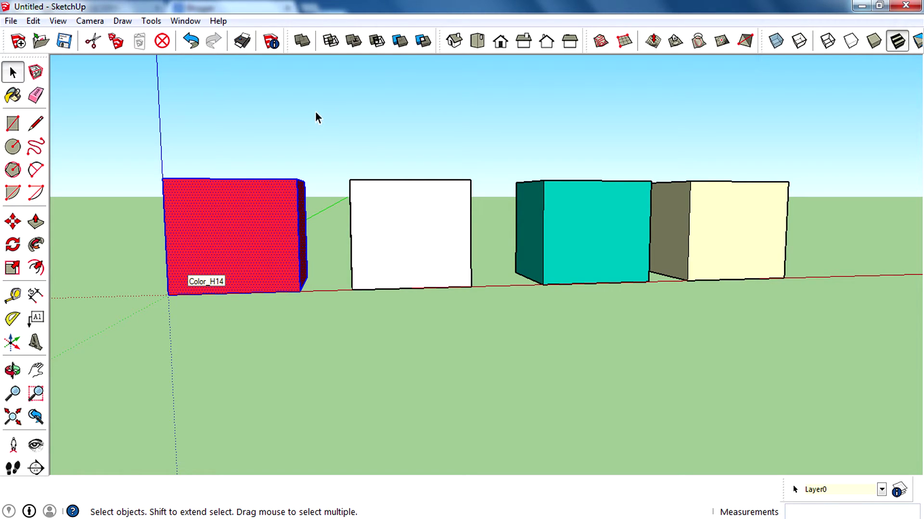
# Step: Add the white cube with a second window selection, then deselect both cubes
pyautogui.keyDown('ctrl'); pyautogui.moveTo(314, 111); pyautogui.dragTo(484, 330); pyautogui.keyUp('ctrl')
pyautogui.moveTo(413, 252); pyautogui.dragTo(415, 222, button='middle')
pyautogui.moveTo(270, 232); pyautogui.dragTo(380, 244, button='middle')
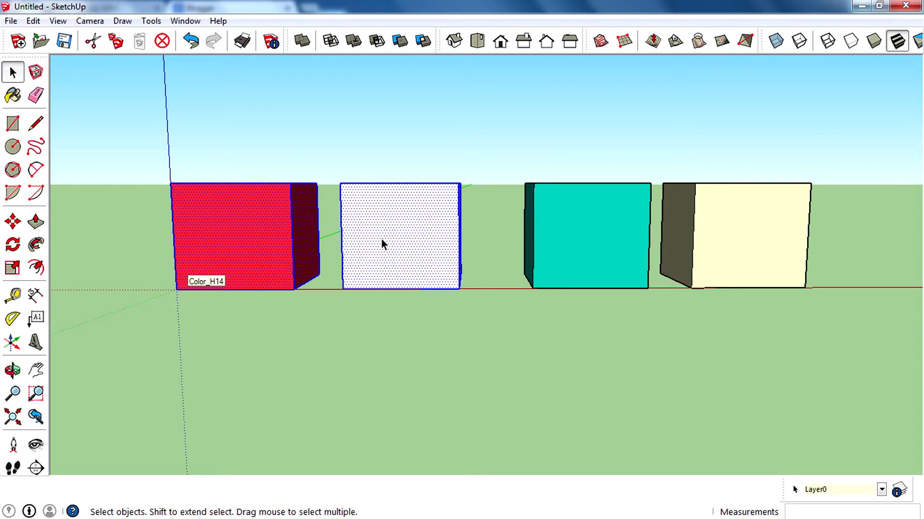
pyautogui.click(421, 160)
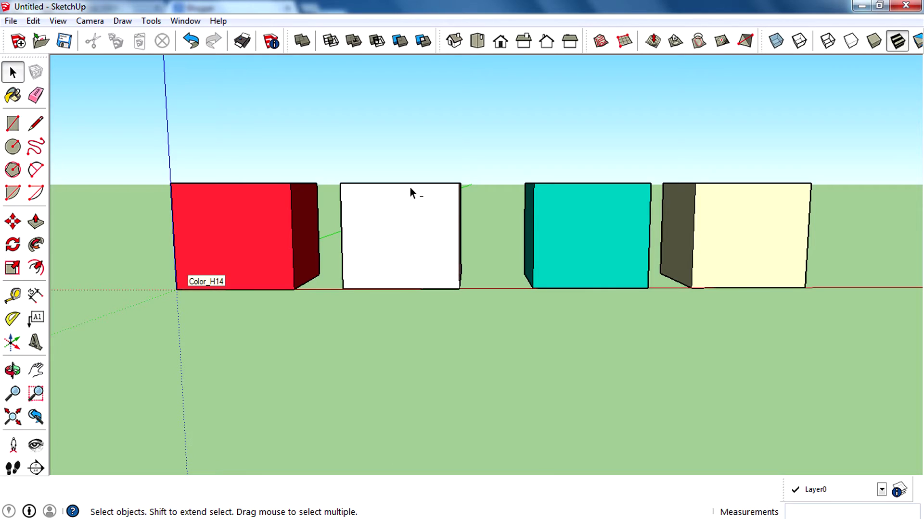
# Step: Click-select the red, white and teal cubes one after another
pyautogui.scroll(-3, 405, 173)
pyautogui.scroll(2, 243, 166)
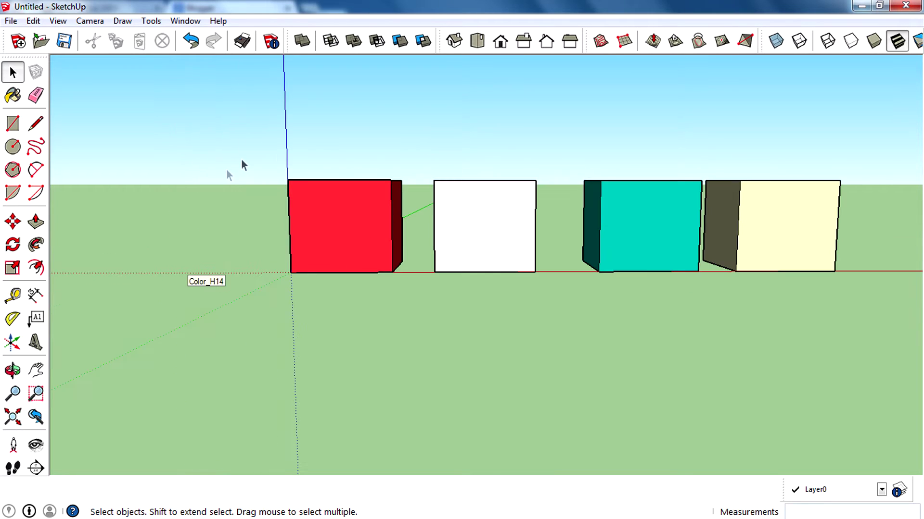
pyautogui.click(365, 263)
pyautogui.keyDown('ctrl'); pyautogui.click(495, 233); pyautogui.keyUp('ctrl')
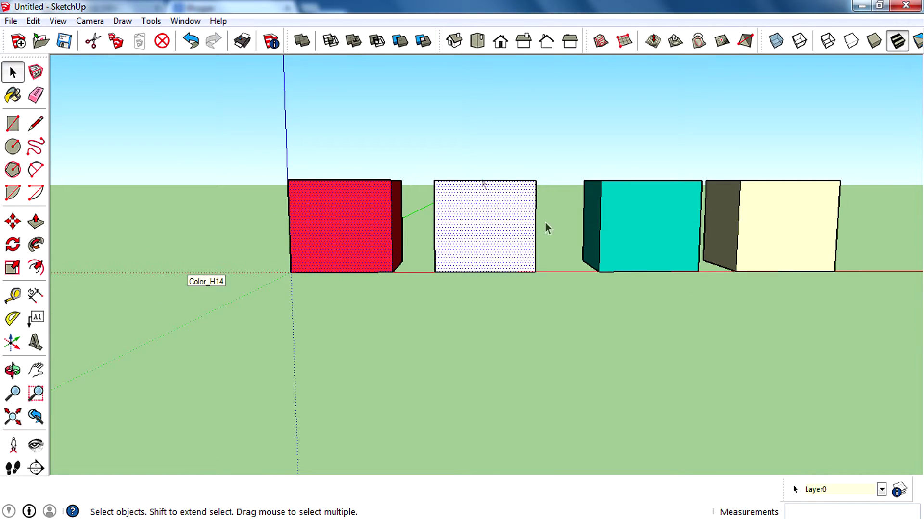
pyautogui.keyDown('ctrl'); pyautogui.click(642, 235); pyautogui.keyUp('ctrl')
pyautogui.moveTo(472, 162); pyautogui.dragTo(611, 217, button='middle')
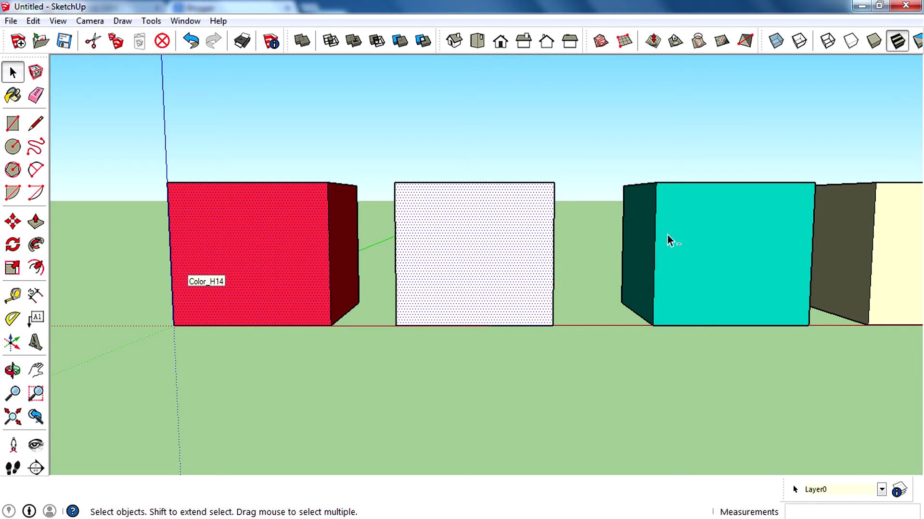
# Step: Drag a selection window across the red, white and teal cubes, leaving the cream one out
pyautogui.moveTo(559, 212); pyautogui.dragTo(417, 246, button='middle')
pyautogui.scroll(-5, 512, 238)
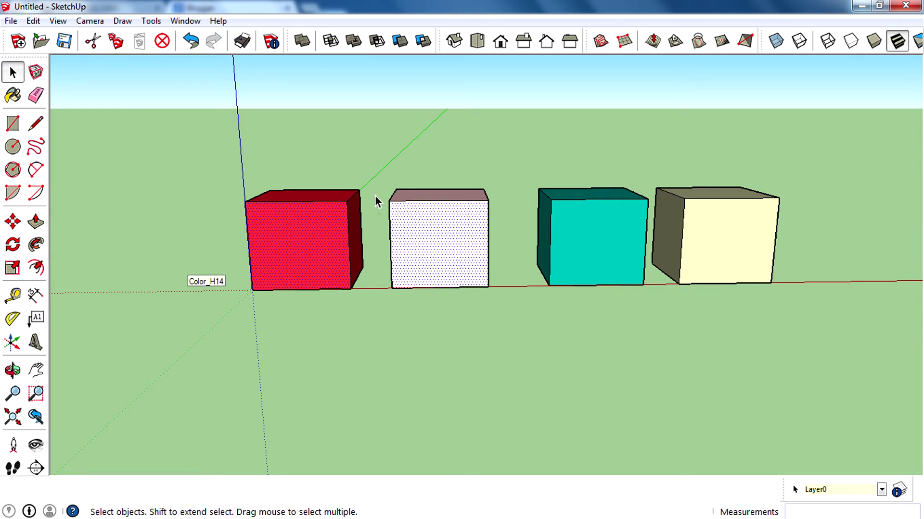
pyautogui.moveTo(389, 275); pyautogui.dragTo(460, 283, button='middle')
pyautogui.moveTo(127, 120); pyautogui.dragTo(650, 345)
pyautogui.moveTo(691, 285); pyautogui.dragTo(219, 169, button='middle')
pyautogui.moveTo(621, 345); pyautogui.dragTo(664, 368)
pyautogui.moveTo(664, 368); pyautogui.dragTo(557, 423, button='middle')
pyautogui.moveTo(623, 279); pyautogui.dragTo(594, 227, button='middle')
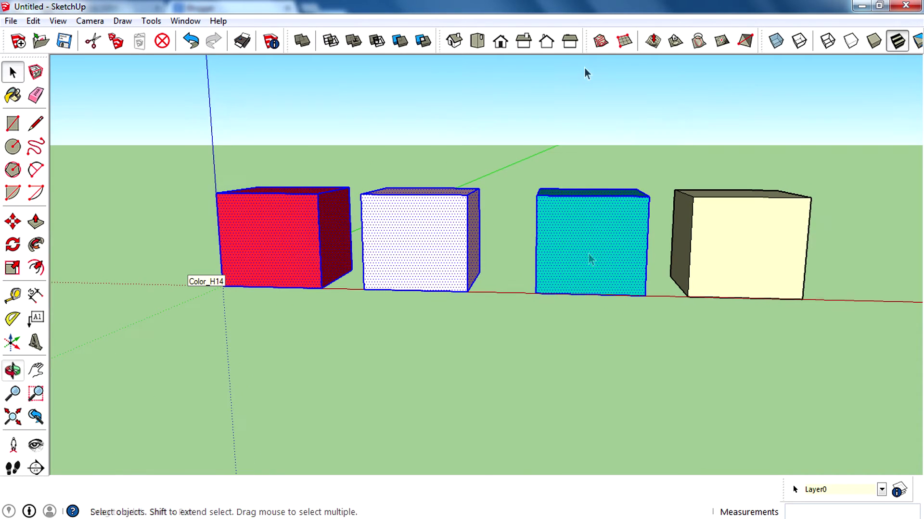
# Step: From Front view, Shift-drag over the teal cube to remove it from the selection
pyautogui.click(501, 41)
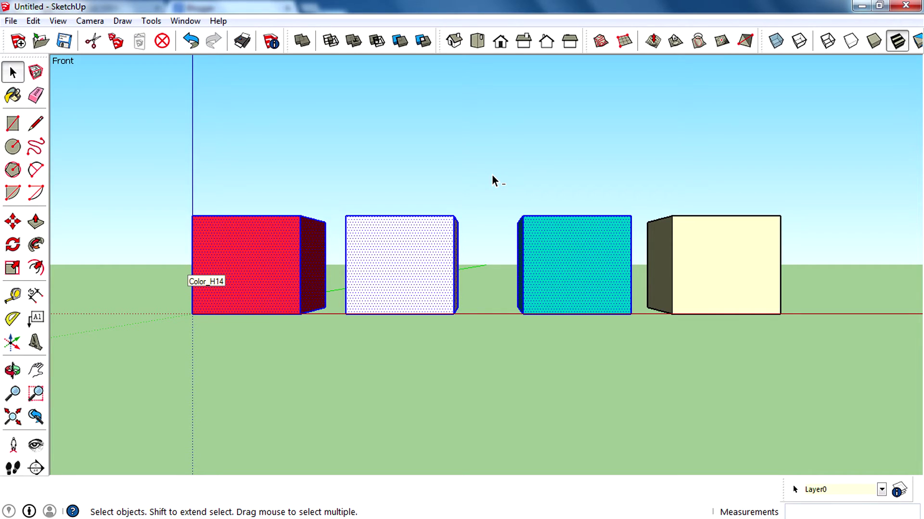
pyautogui.moveTo(492, 164); pyautogui.dragTo(639, 342)
pyautogui.moveTo(626, 326); pyautogui.dragTo(357, 247, button='middle')
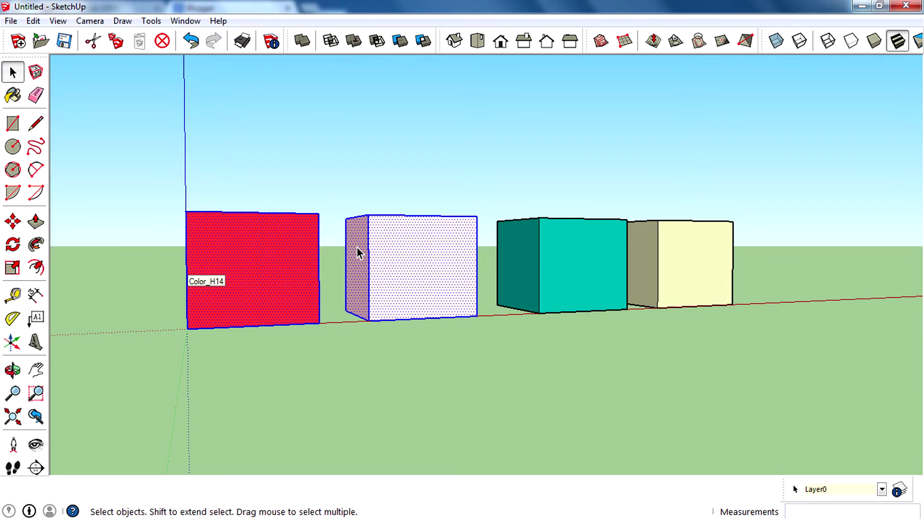
pyautogui.moveTo(402, 200)
pyautogui.mouseDown(button='middle')
pyautogui.moveTo(309, 270)
pyautogui.moveTo(559, 203)
pyautogui.moveTo(284, 221)
pyautogui.moveTo(356, 226)
pyautogui.mouseUp(button='middle')
# Step: Deselect everything, then window-select the red and white cubes
pyautogui.click(505, 250)
pyautogui.scroll(3, 537, 239)
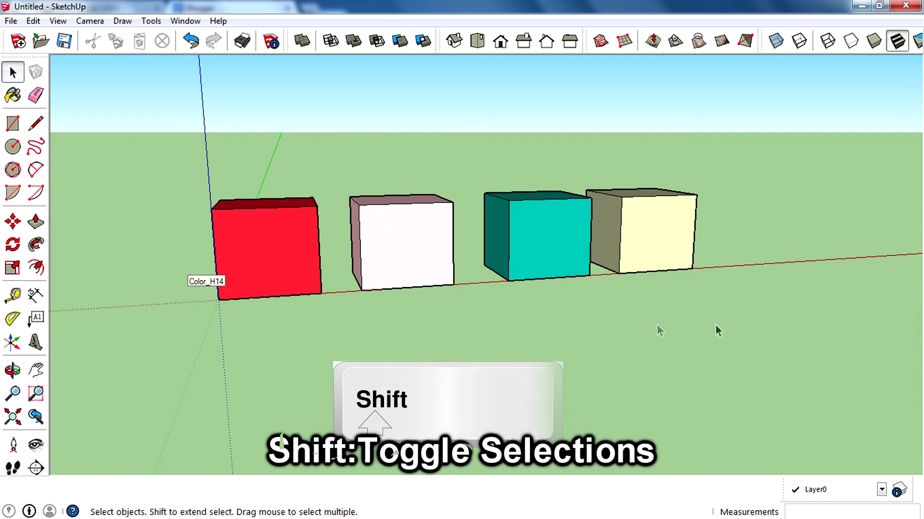
pyautogui.moveTo(714, 325); pyautogui.dragTo(607, 289, button='middle')
pyautogui.moveTo(186, 143); pyautogui.dragTo(477, 419)
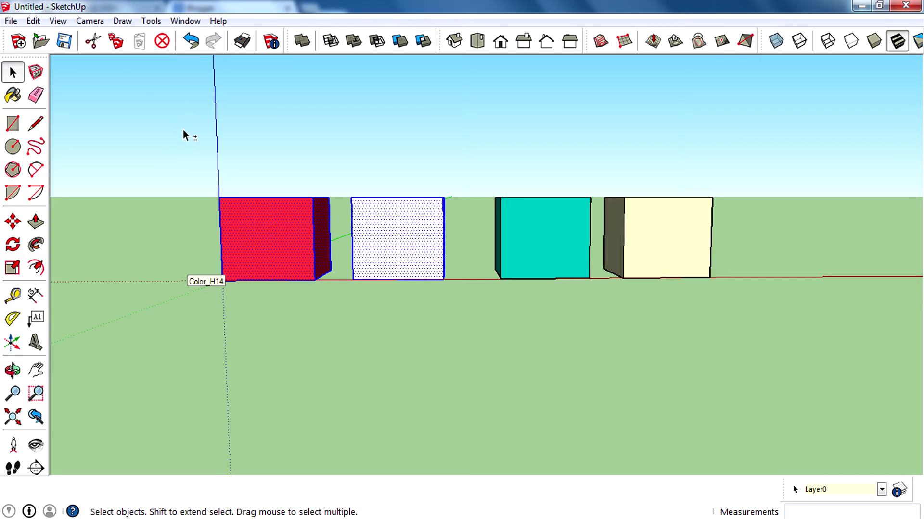
# Step: Shift-drag over all four cubes to toggle the selection to the teal and cream cubes
pyautogui.keyDown('shift'); pyautogui.moveTo(126, 82); pyautogui.dragTo(856, 436); pyautogui.keyUp('shift')
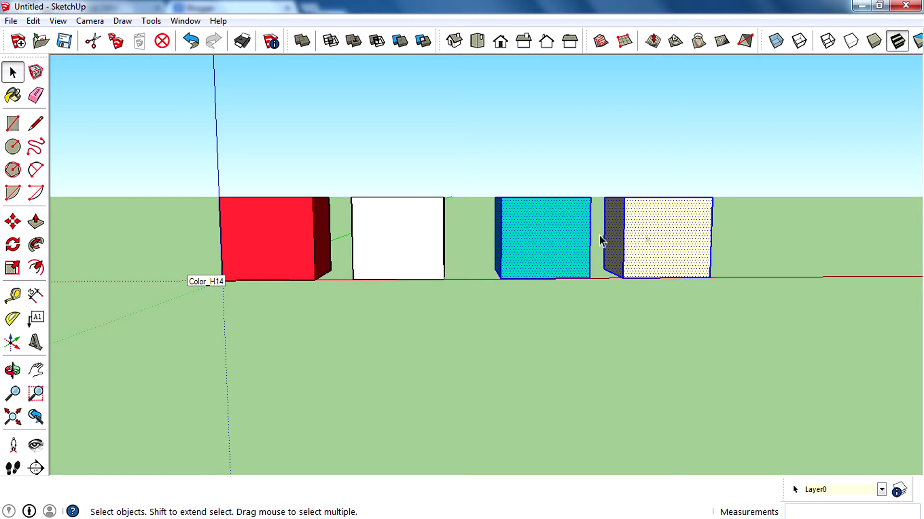
pyautogui.moveTo(150, 100); pyautogui.dragTo(235, 189)
pyautogui.moveTo(249, 189); pyautogui.dragTo(494, 229, button='middle')
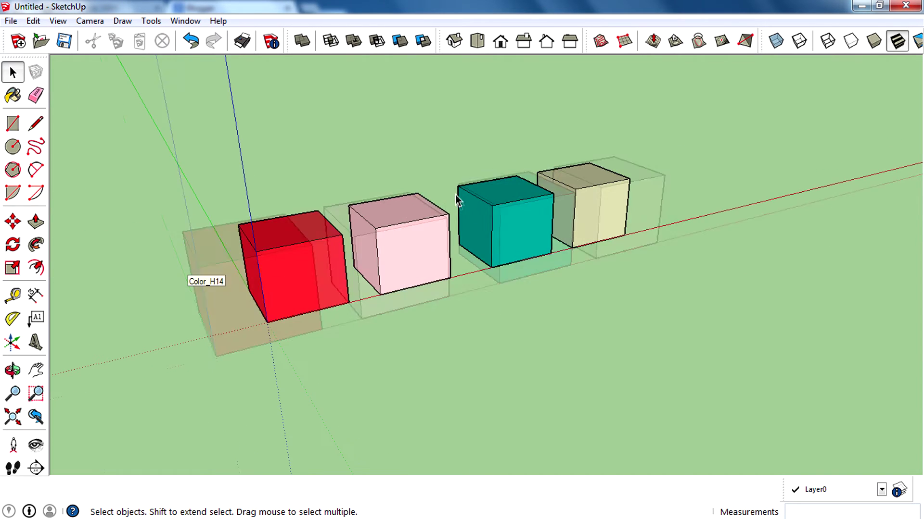
pyautogui.moveTo(503, 250); pyautogui.dragTo(513, 148, button='middle')
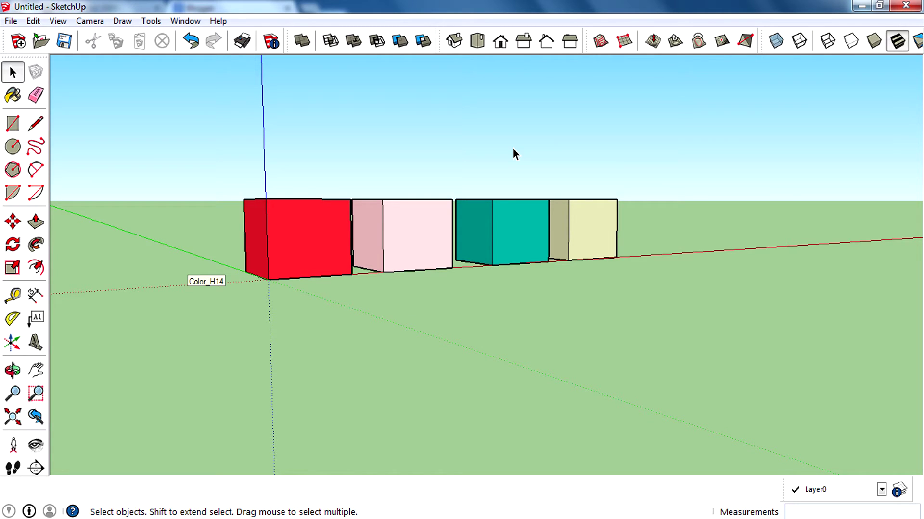
pyautogui.moveTo(521, 155); pyautogui.dragTo(517, 246, button='middle')
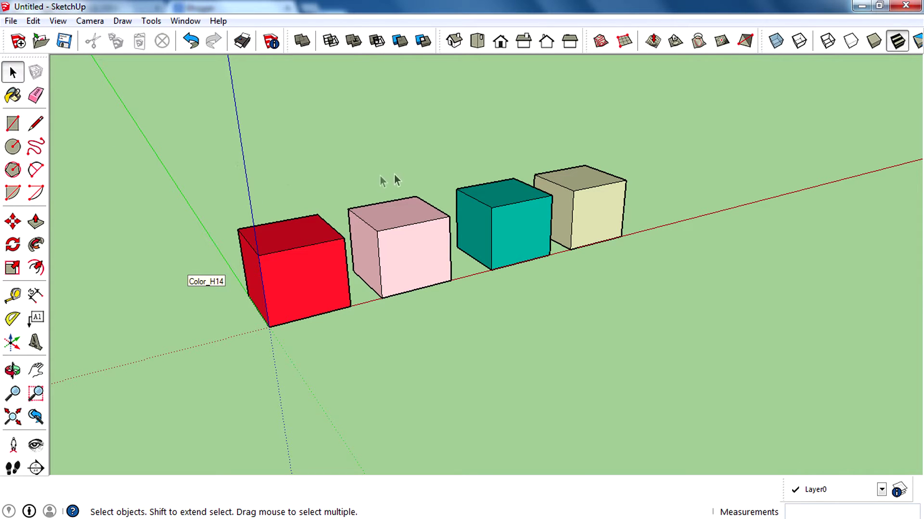
# Step: Select all four cubes with Ctrl+A and with a selection window, then deselect them
pyautogui.hotkey('ctrl', 'a')
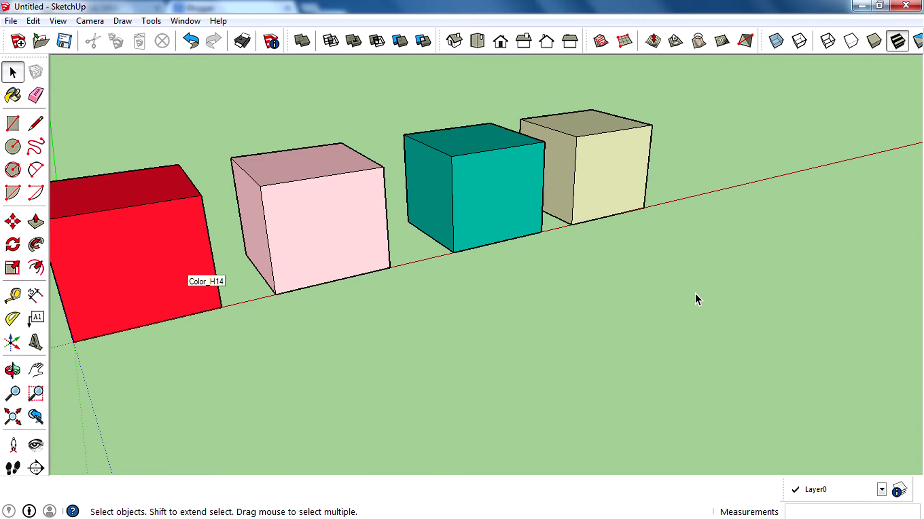
pyautogui.scroll(-3, 695, 295)
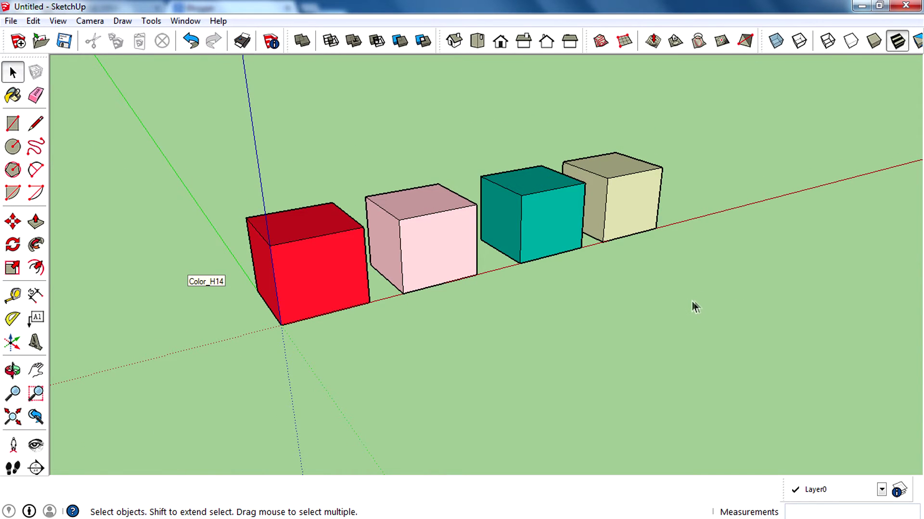
pyautogui.moveTo(145, 136); pyautogui.dragTo(804, 382)
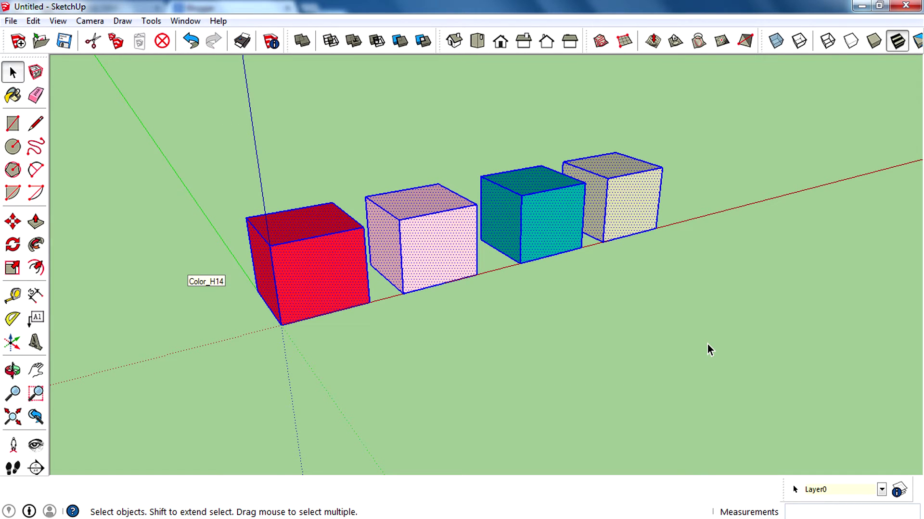
pyautogui.scroll(-2, 706, 346)
pyautogui.scroll(-4, 319, 292)
pyautogui.scroll(4, 480, 269)
pyautogui.click(601, 307)
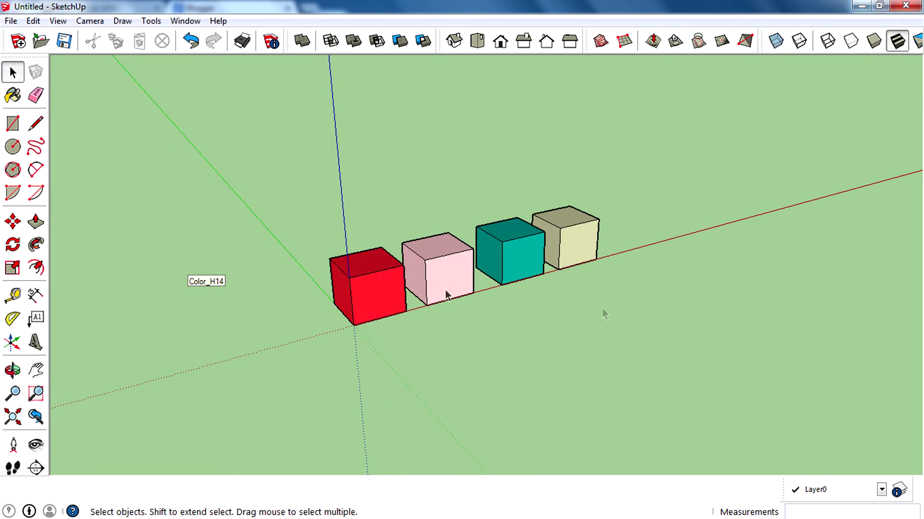
# Step: Select all four cubes again with Ctrl+A and deselect them with Ctrl+T
pyautogui.click(13, 92)
pyautogui.hotkey('ctrl', 'a')
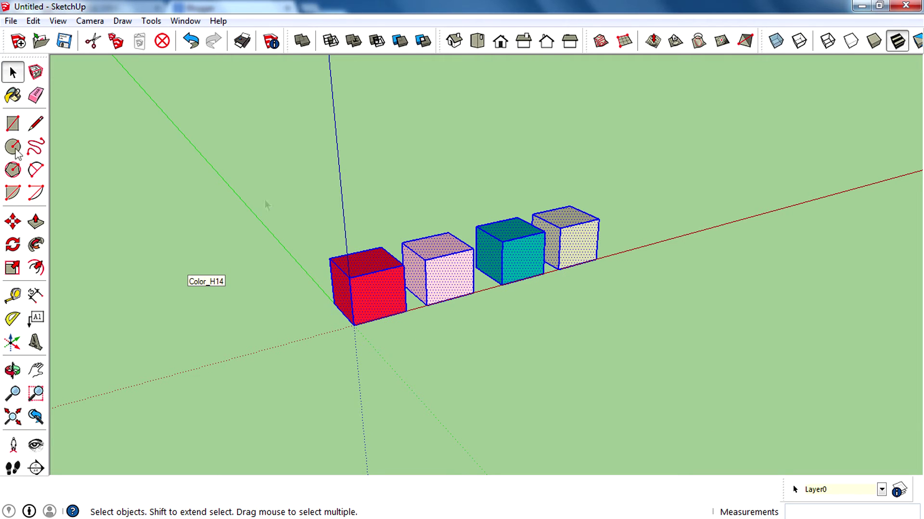
pyautogui.scroll(2, 489, 235)
pyautogui.moveTo(489, 235); pyautogui.dragTo(570, 235, button='middle')
pyautogui.hotkey('ctrl', 't')
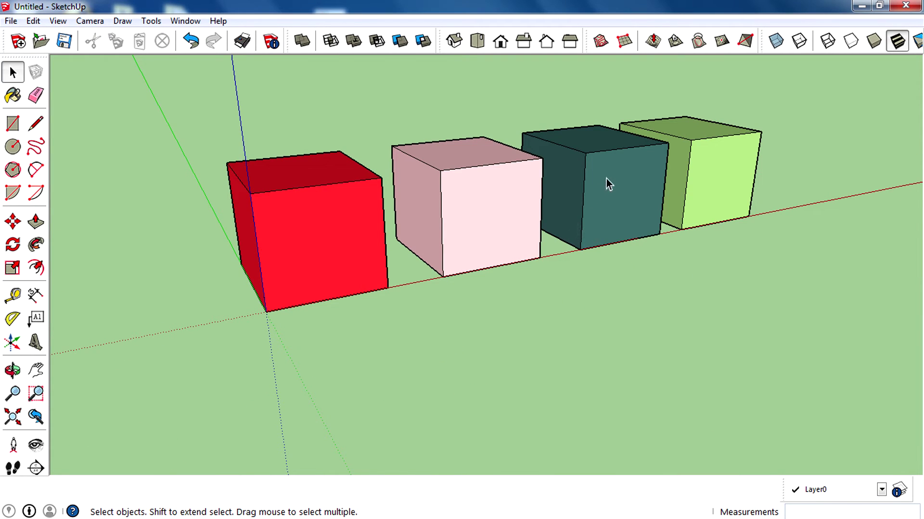
# Step: Orbit and zoom to face the unselected cubes head-on, tilting toward the pink cube
pyautogui.moveTo(693, 140); pyautogui.dragTo(517, 114, button='middle')
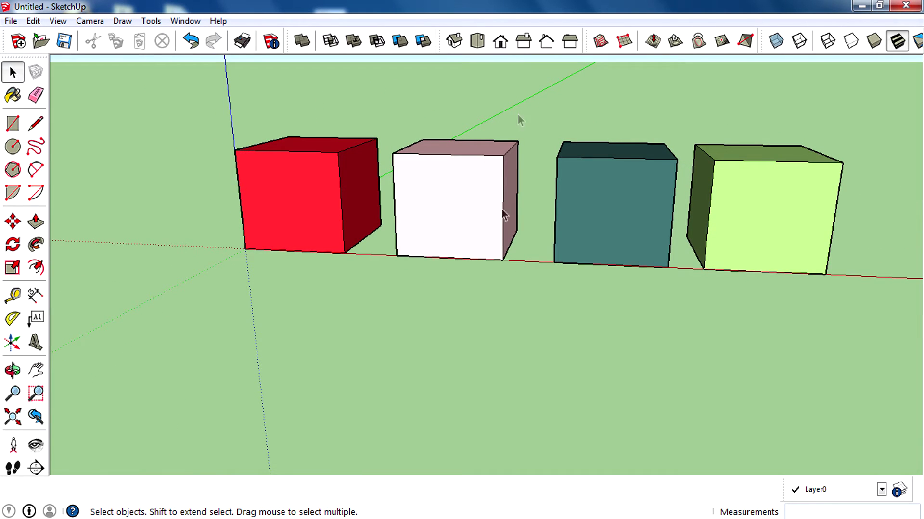
pyautogui.moveTo(375, 211); pyautogui.dragTo(520, 233, button='middle')
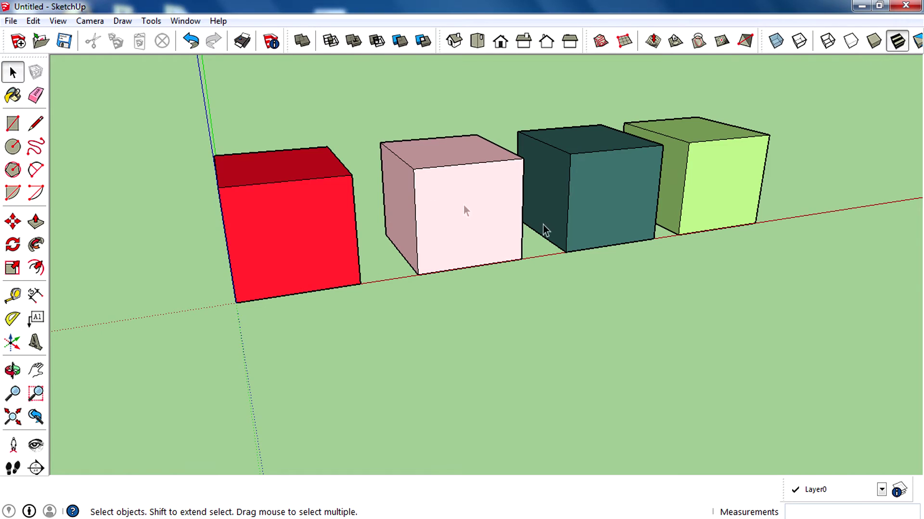
pyautogui.moveTo(463, 207); pyautogui.dragTo(453, 143, button='middle')
pyautogui.scroll(3, 499, 169)
pyautogui.moveTo(498, 167); pyautogui.dragTo(483, 189, button='middle')
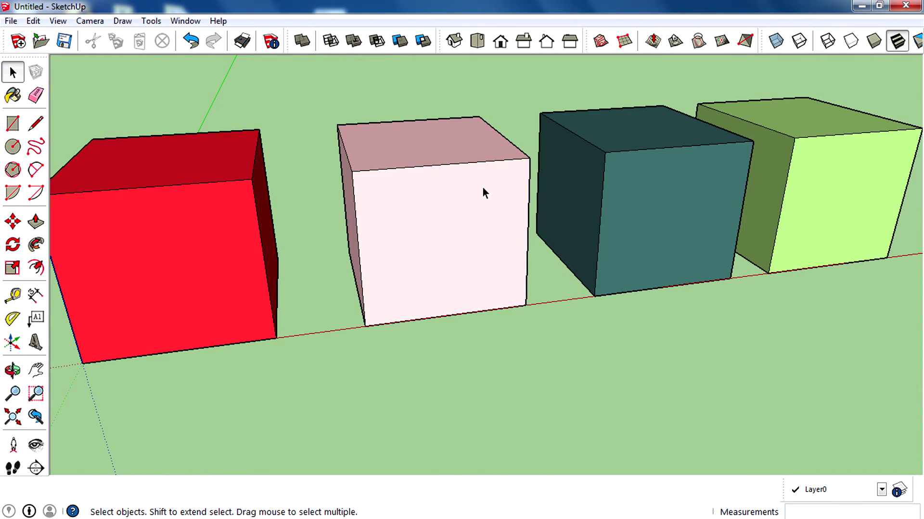
pyautogui.doubleClick(460, 219)
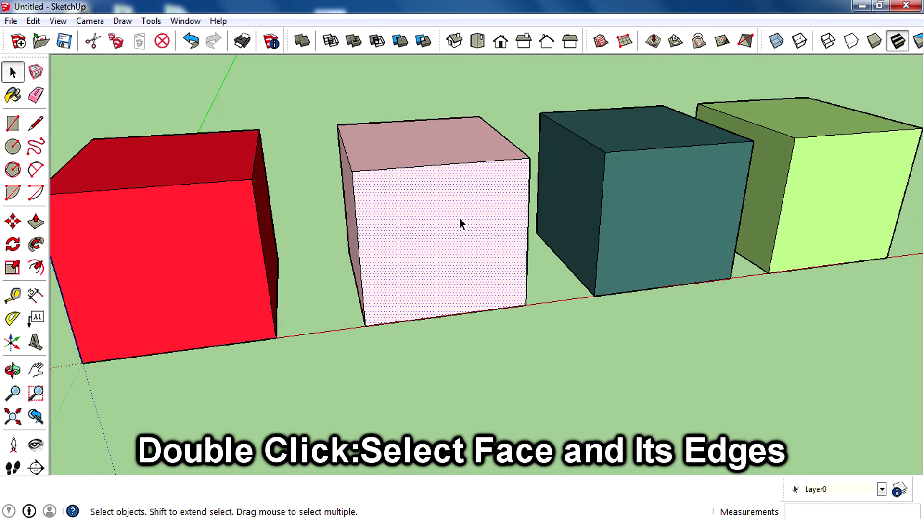
pyautogui.click(518, 91)
pyautogui.doubleClick(463, 220)
pyautogui.moveTo(462, 218); pyautogui.dragTo(412, 188, button='middle')
pyautogui.scroll(5, 428, 159)
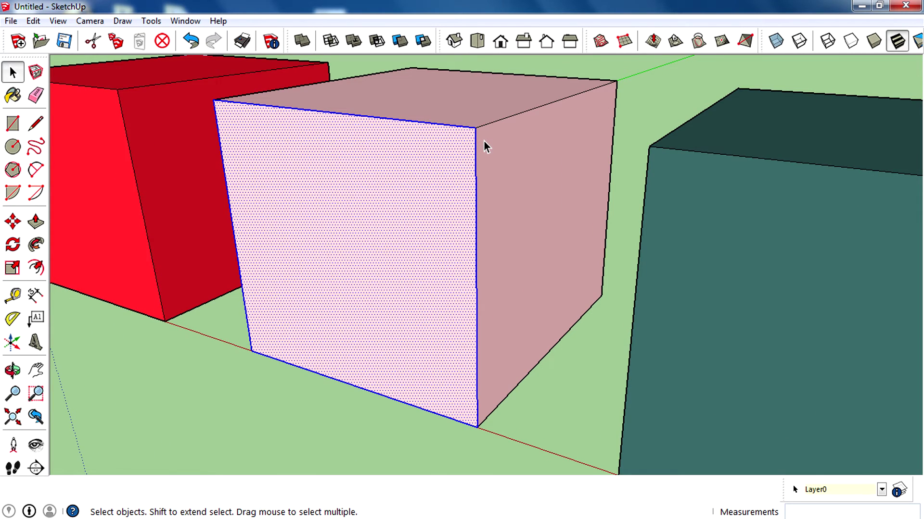
pyautogui.scroll(-5, 453, 189)
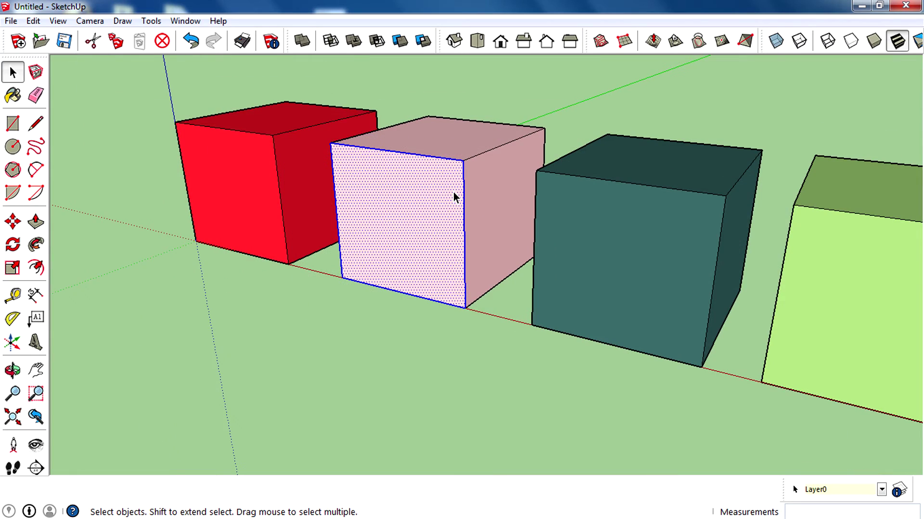
pyautogui.click(13, 72)
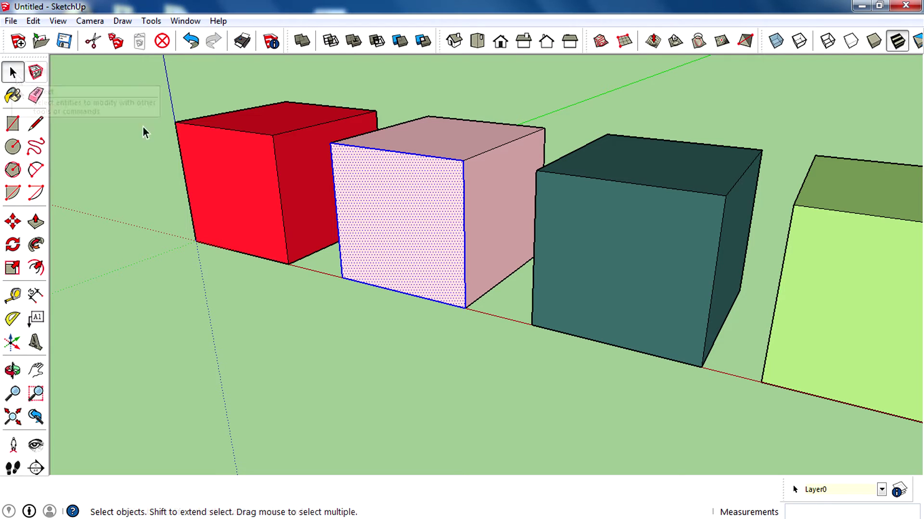
pyautogui.click(286, 308)
pyautogui.moveTo(381, 247); pyautogui.dragTo(450, 249, button='middle')
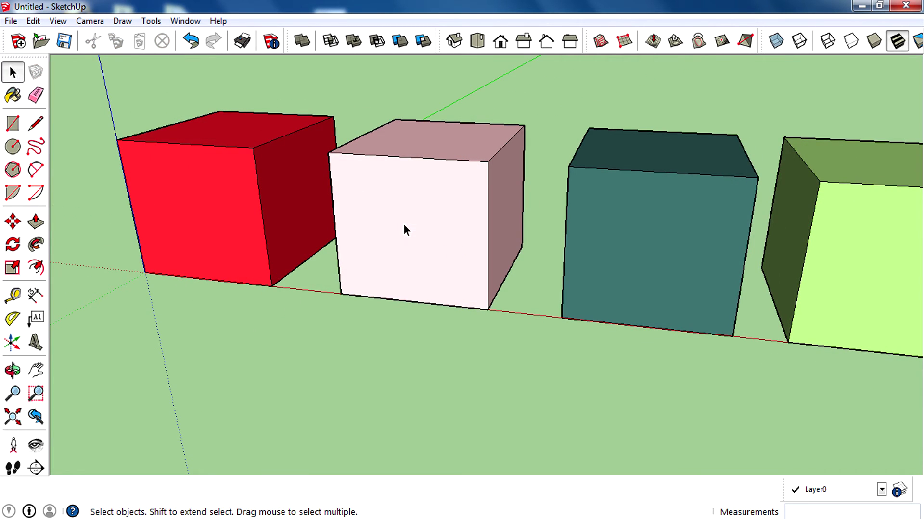
pyautogui.scroll(2, 404, 230)
pyautogui.click(411, 203)
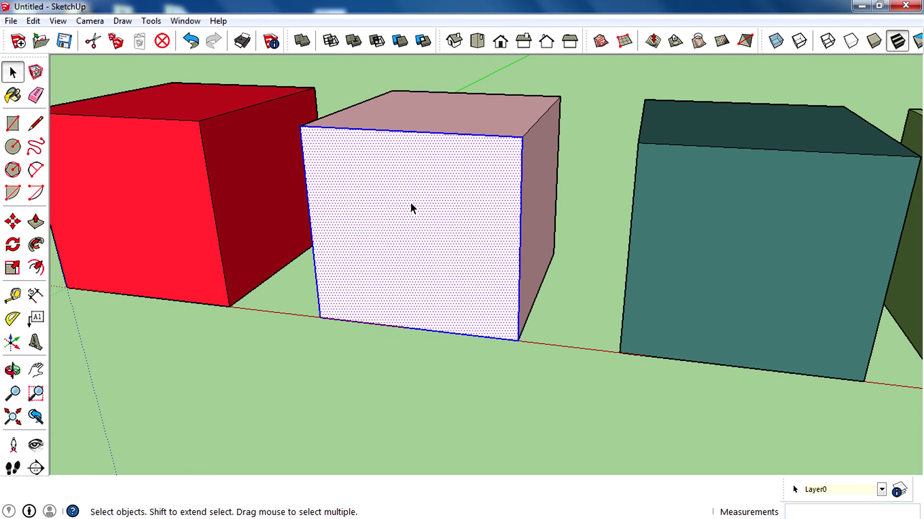
pyautogui.moveTo(507, 190); pyautogui.dragTo(420, 220, button='middle')
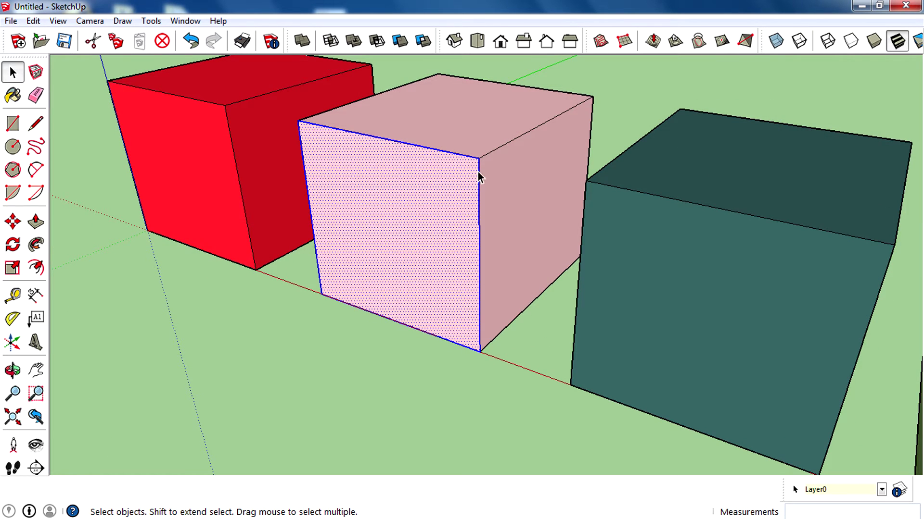
pyautogui.moveTo(344, 243); pyautogui.dragTo(633, 227, button='middle')
pyautogui.hotkey('ctrl', 'z')
pyautogui.press('o')
pyautogui.moveTo(682, 229); pyautogui.dragTo(532, 309)
# Step: Select the teal cube's face, then select the whole green cube
pyautogui.press('space')
pyautogui.click(534, 232)
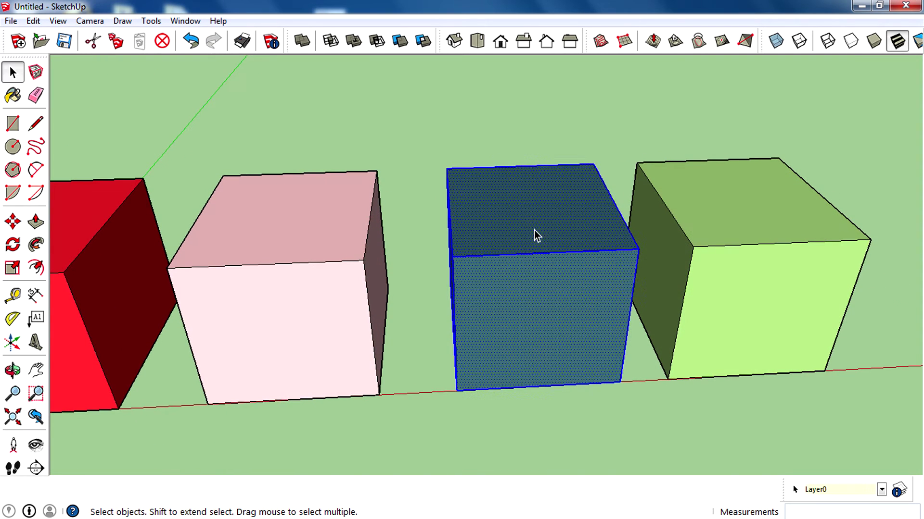
pyautogui.moveTo(689, 239); pyautogui.dragTo(474, 227, button='middle')
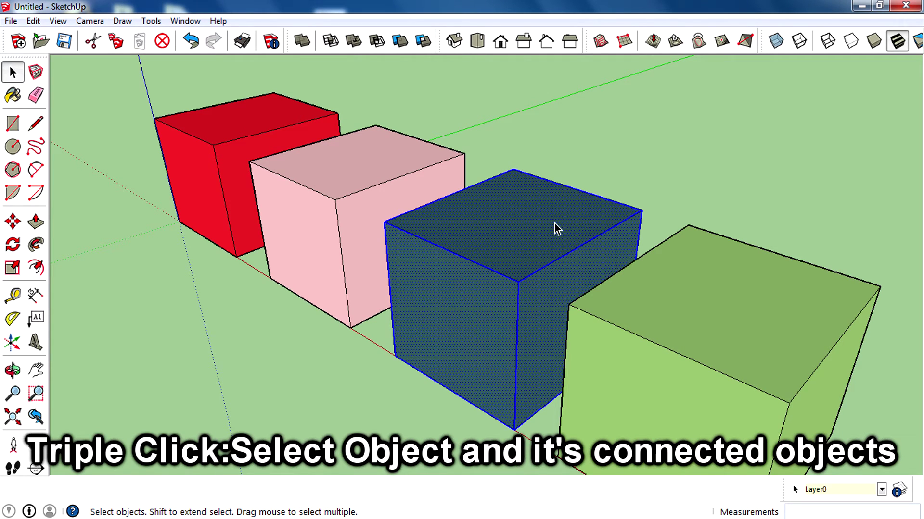
pyautogui.moveTo(598, 196); pyautogui.dragTo(582, 258, button='middle')
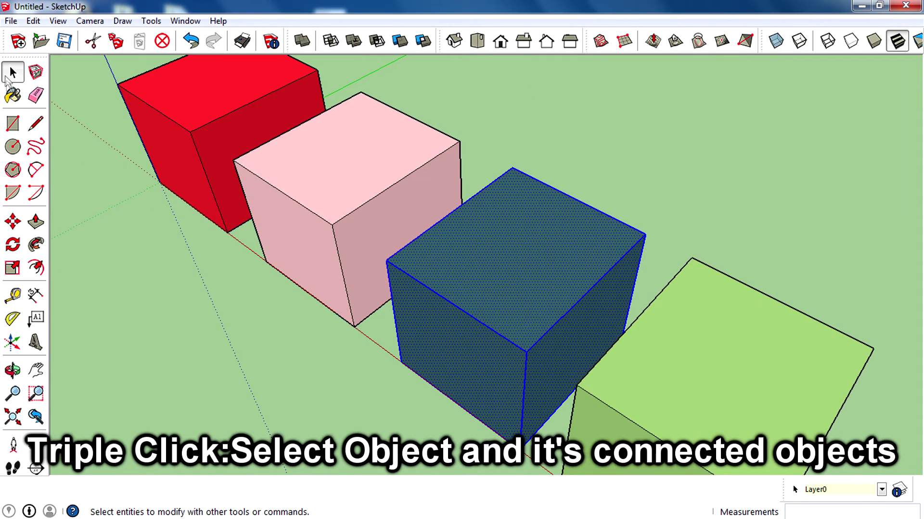
pyautogui.click(659, 294)
pyautogui.click(720, 325)
# Step: In Top view, move the green cube left until it sits against the teal cube
pyautogui.click(477, 40)
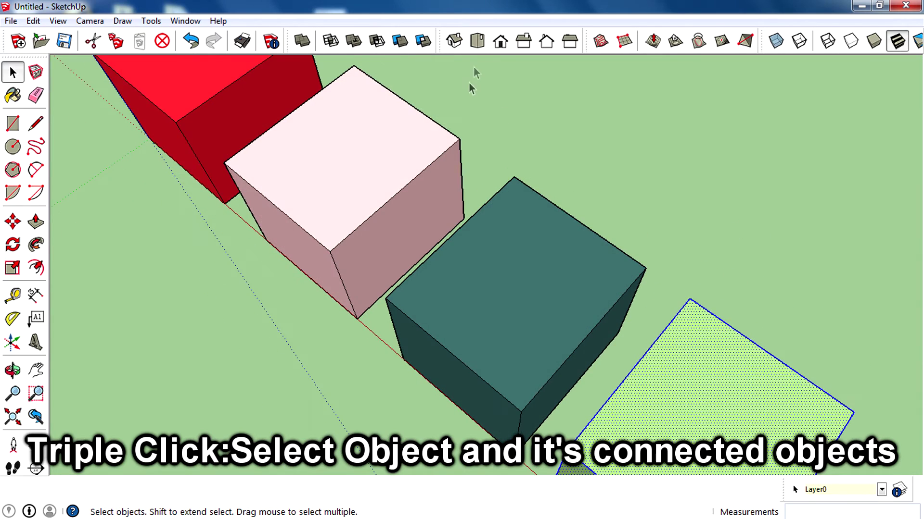
pyautogui.click(13, 221)
pyautogui.scroll(-3, 161, 299)
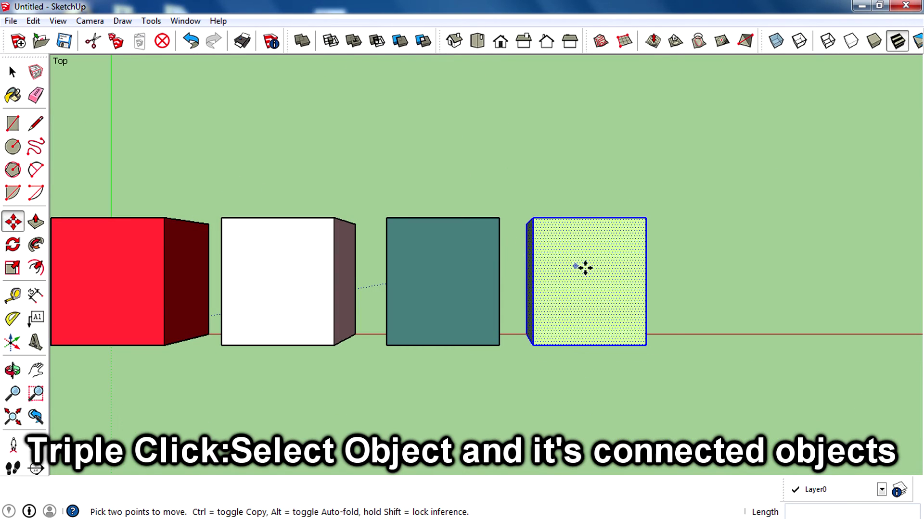
pyautogui.click(584, 267)
pyautogui.click(525, 175)
pyautogui.moveTo(526, 175); pyautogui.dragTo(270, 201, button='middle')
# Step: Clear the selection and triple-click to select the joined teal and green cubes
pyautogui.click(13, 71)
pyautogui.click(607, 321)
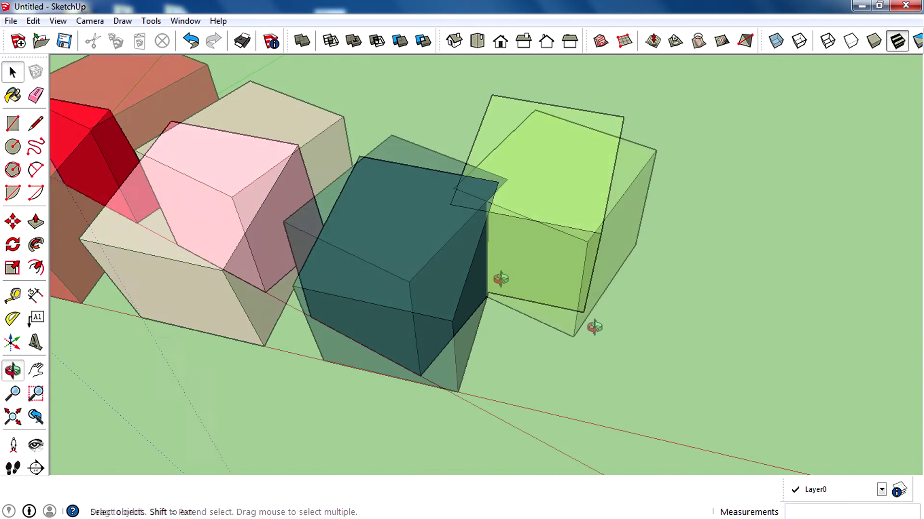
pyautogui.tripleClick(421, 250)
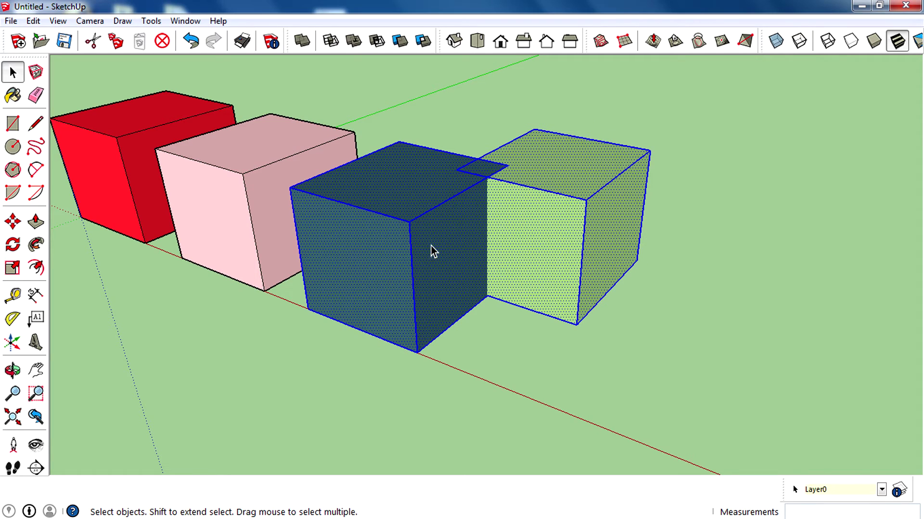
pyautogui.moveTo(434, 250); pyautogui.dragTo(548, 262, button='middle')
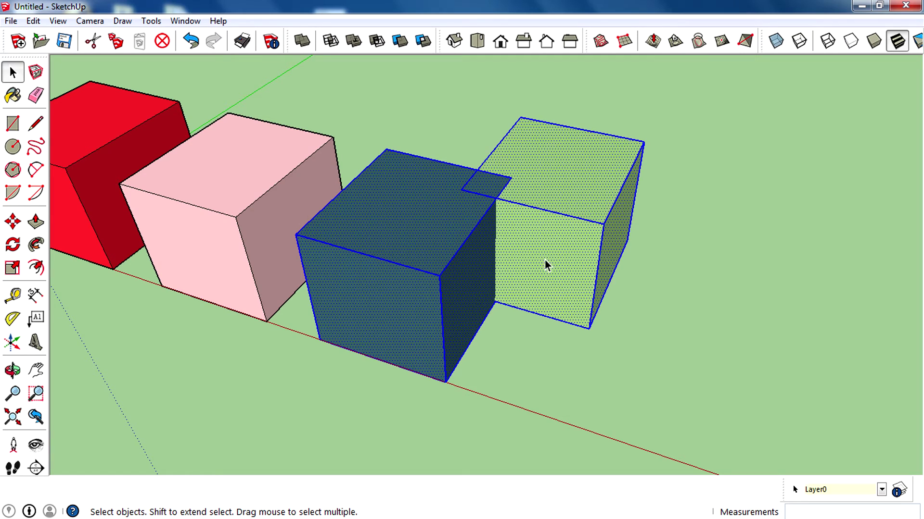
pyautogui.moveTo(585, 233); pyautogui.dragTo(469, 231, button='middle')
pyautogui.click(720, 235)
pyautogui.tripleClick(423, 230)
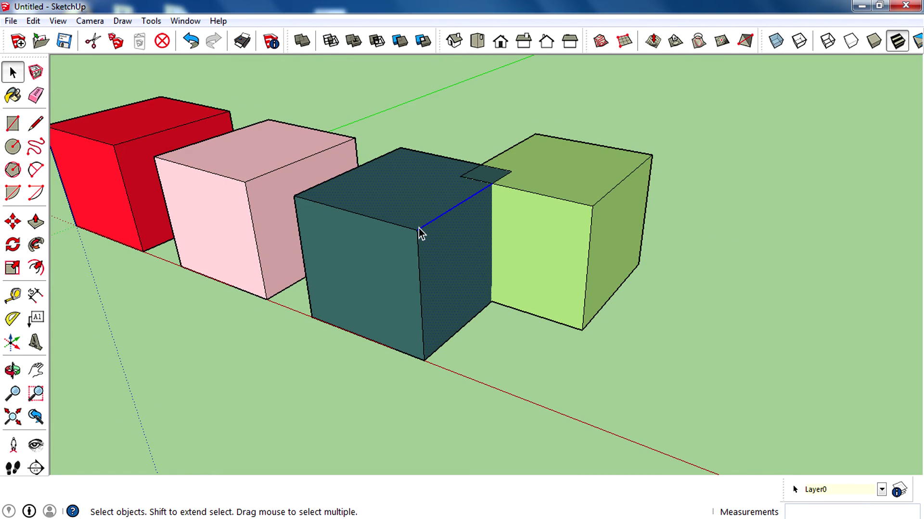
pyautogui.moveTo(598, 233); pyautogui.dragTo(587, 235, button='middle')
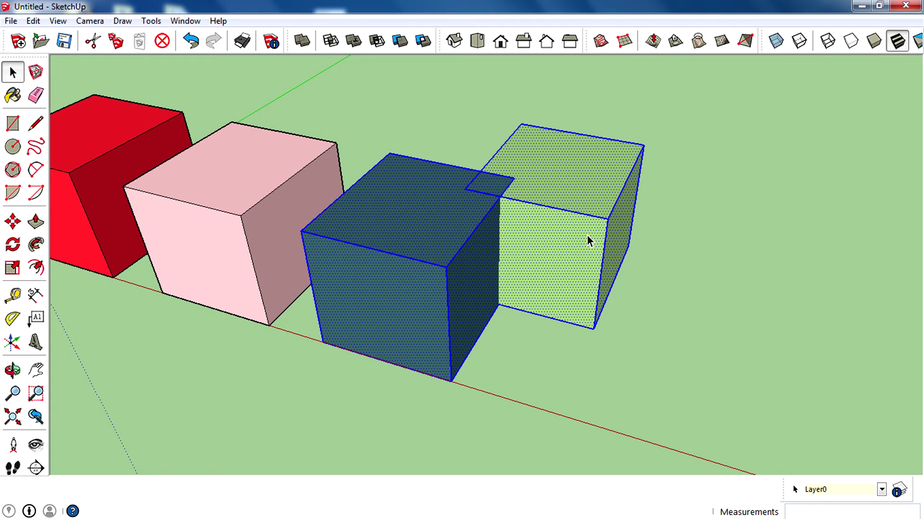
pyautogui.moveTo(587, 235); pyautogui.dragTo(563, 164, button='middle')
pyautogui.moveTo(563, 202); pyautogui.dragTo(575, 273, button='middle')
pyautogui.hotkey('ctrl', 't')
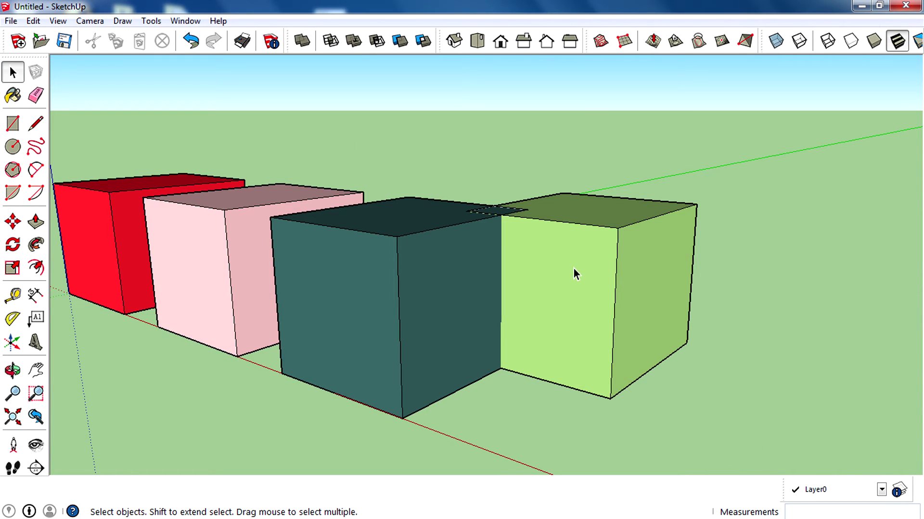
pyautogui.moveTo(529, 249); pyautogui.dragTo(573, 279, button='middle')
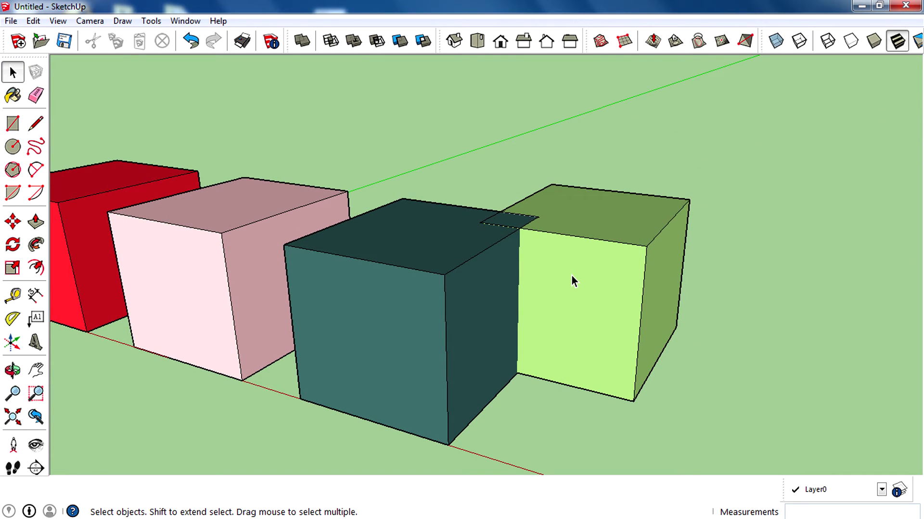
pyautogui.scroll(-2, 572, 279)
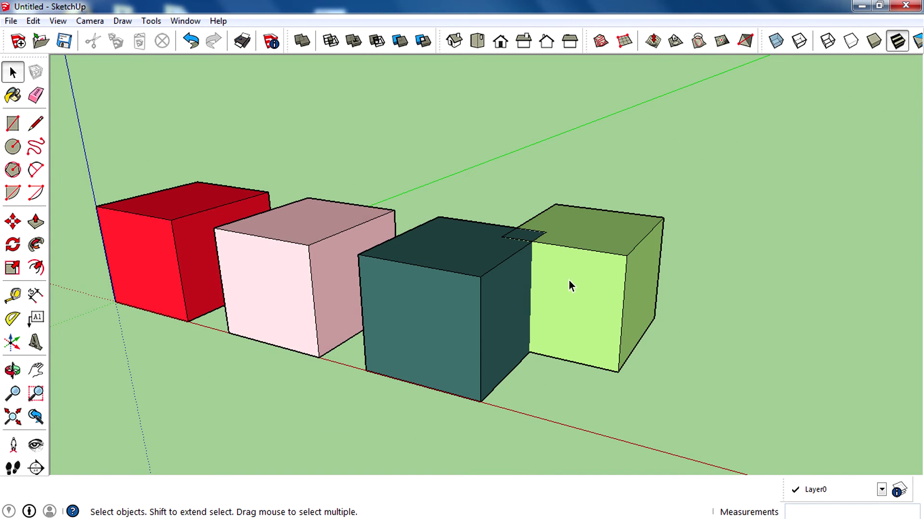
pyautogui.moveTo(573, 273); pyautogui.dragTo(501, 236, button='middle')
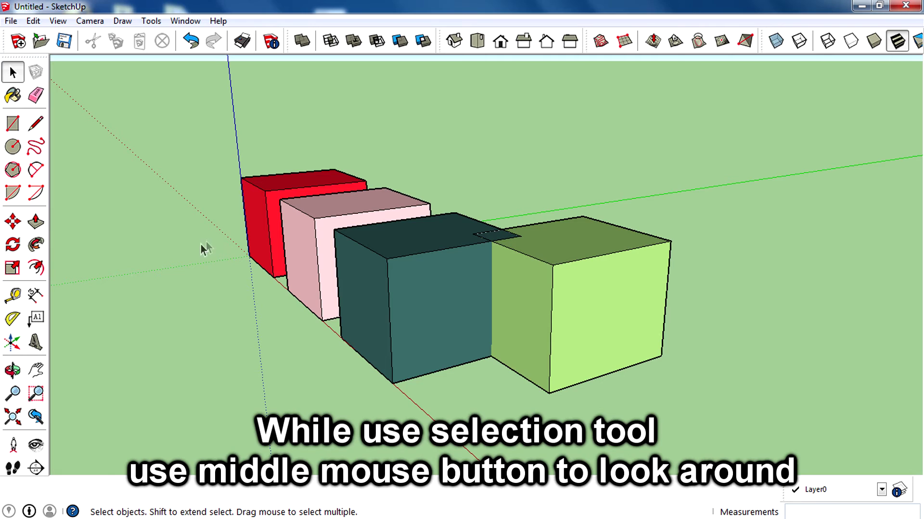
# Step: Toggle between the Select and Orbit tools using the toolbar, O and Spacebar
pyautogui.click(36, 244)
pyautogui.click(13, 72)
pyautogui.click(13, 371)
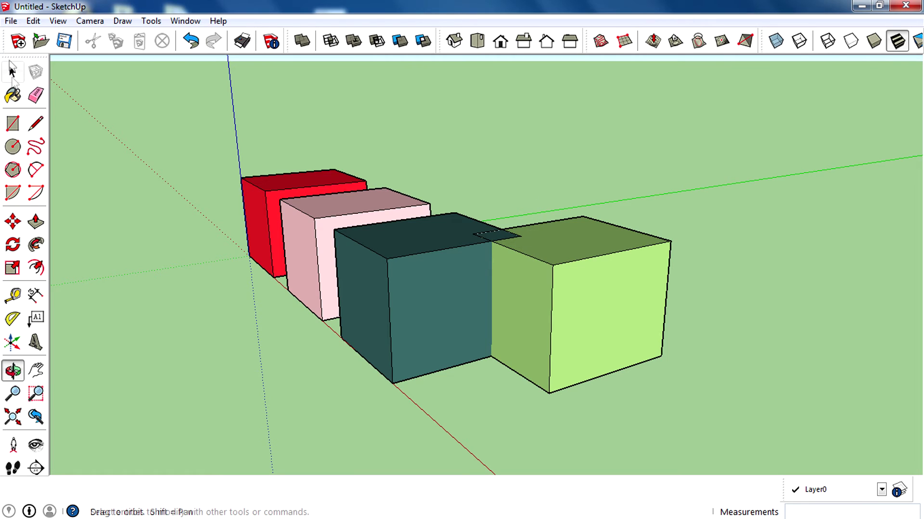
pyautogui.click(12, 72)
pyautogui.press('o')
pyautogui.press('space')
pyautogui.press('o')
# Step: Orbit and zoom to a close, low view of the dark teal and green cubes
pyautogui.moveTo(639, 190); pyautogui.dragTo(577, 293)
pyautogui.press('space')
pyautogui.scroll(5, 535, 295)
pyautogui.scroll(-4, 424, 241)
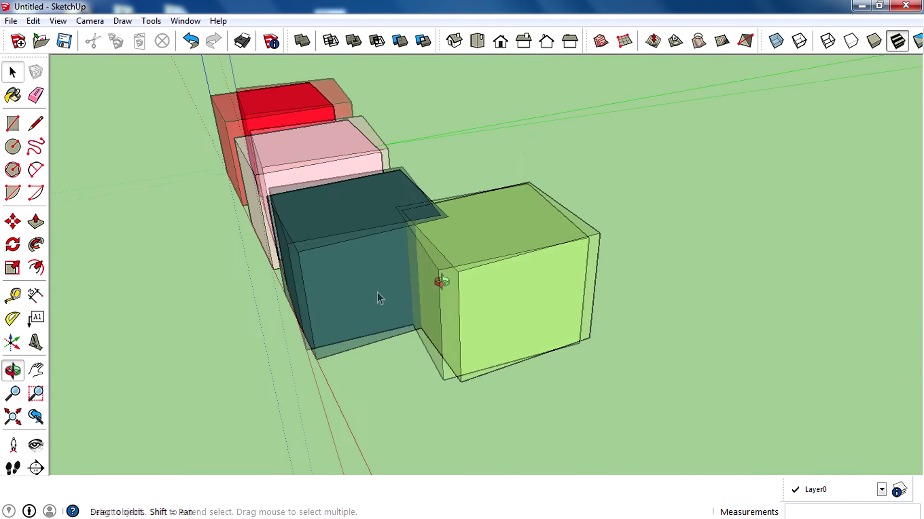
pyautogui.moveTo(378, 294); pyautogui.dragTo(545, 164, button='middle')
pyautogui.scroll(5, 558, 156)
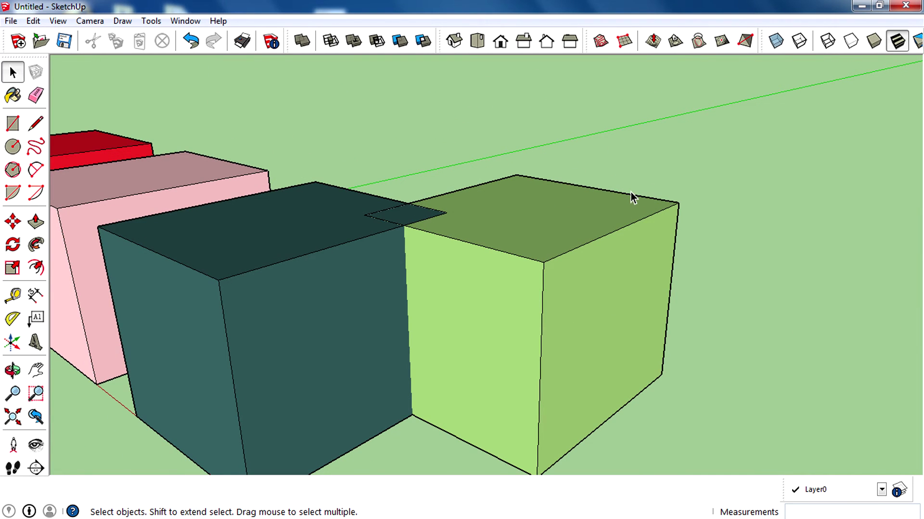
pyautogui.press('o')
pyautogui.moveTo(639, 186); pyautogui.dragTo(598, 181)
pyautogui.press('space')
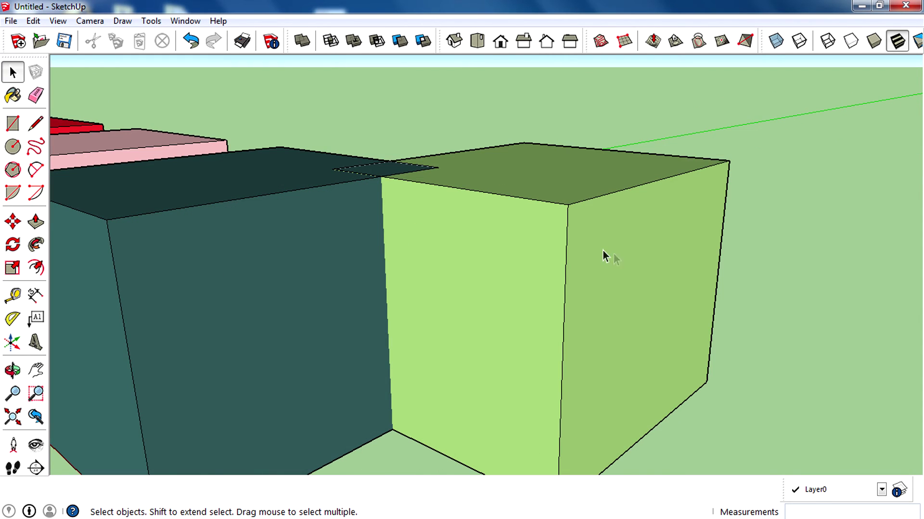
# Step: Select the green cube's front face, view its right-click options, then switch to the Line tool
pyautogui.click(499, 255)
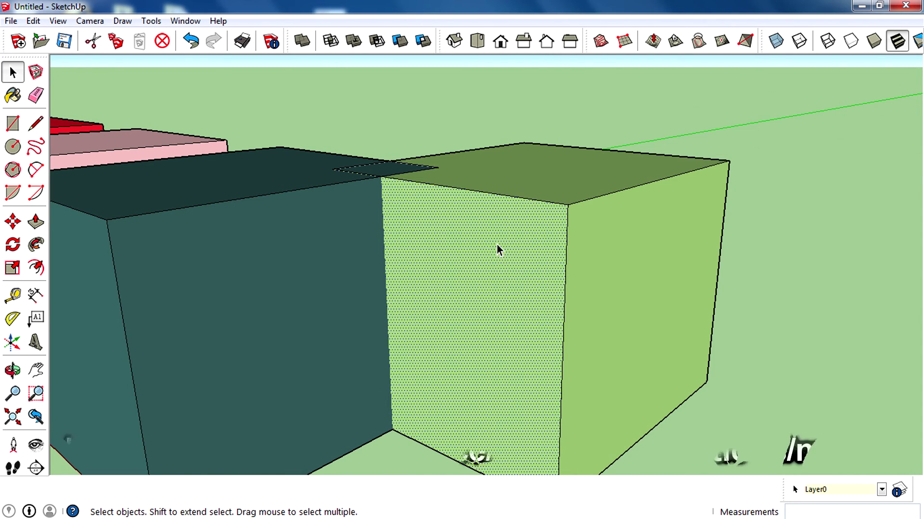
pyautogui.rightClick(497, 244)
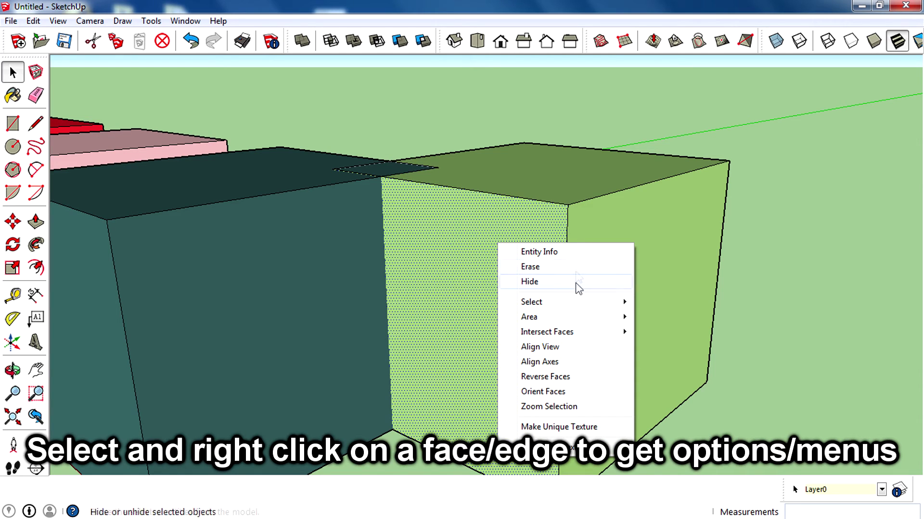
pyautogui.moveTo(579, 303)
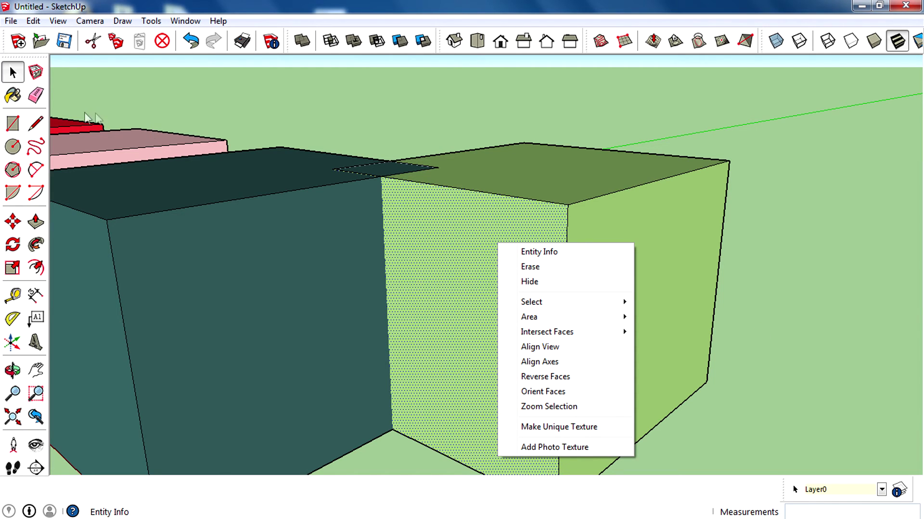
pyautogui.click(37, 125)
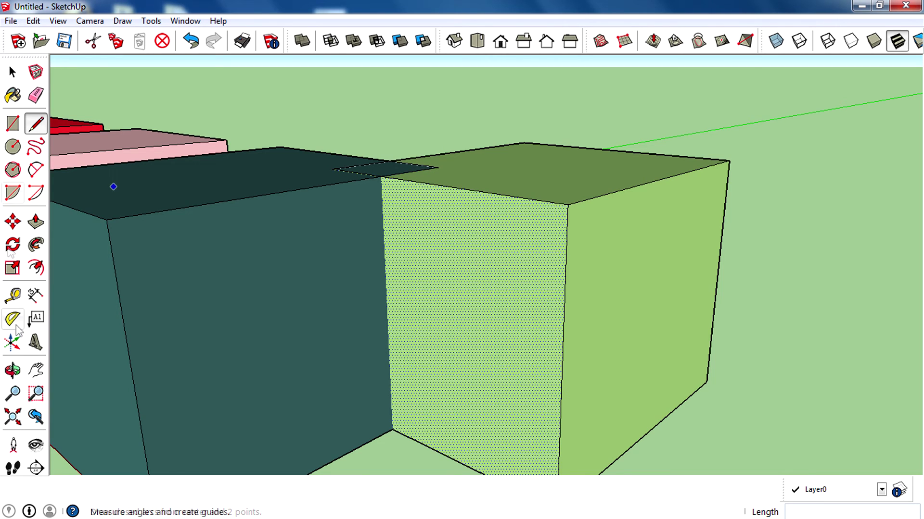
# Step: Clear the face selection and show the green face's context menu with the Line tool active
pyautogui.press('space')
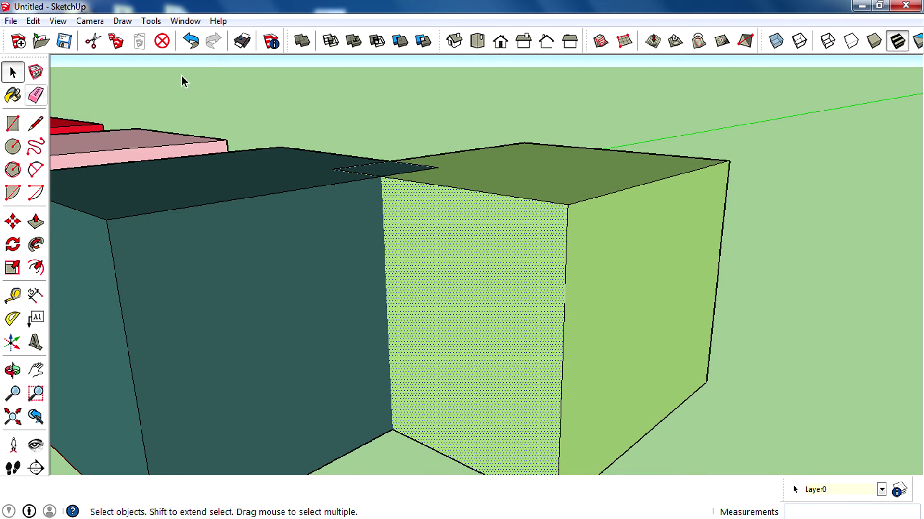
pyautogui.click(140, 103)
pyautogui.click(36, 123)
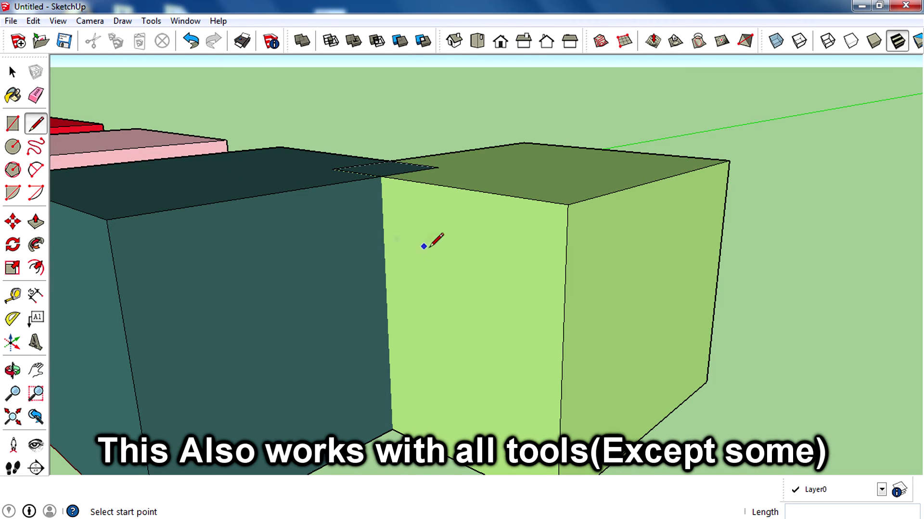
pyautogui.rightClick(451, 245)
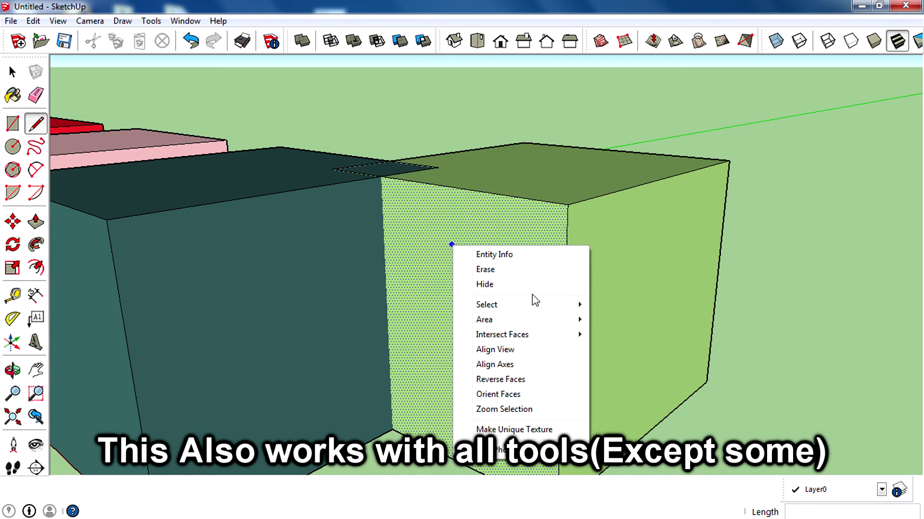
pyautogui.click(13, 71)
# Step: Orbit and zoom out over the row, then select all four cubes with Ctrl+A
pyautogui.scroll(-5, 363, 216)
pyautogui.scroll(5, 412, 241)
pyautogui.moveTo(412, 250); pyautogui.dragTo(382, 198, button='middle')
pyautogui.scroll(-5, 392, 222)
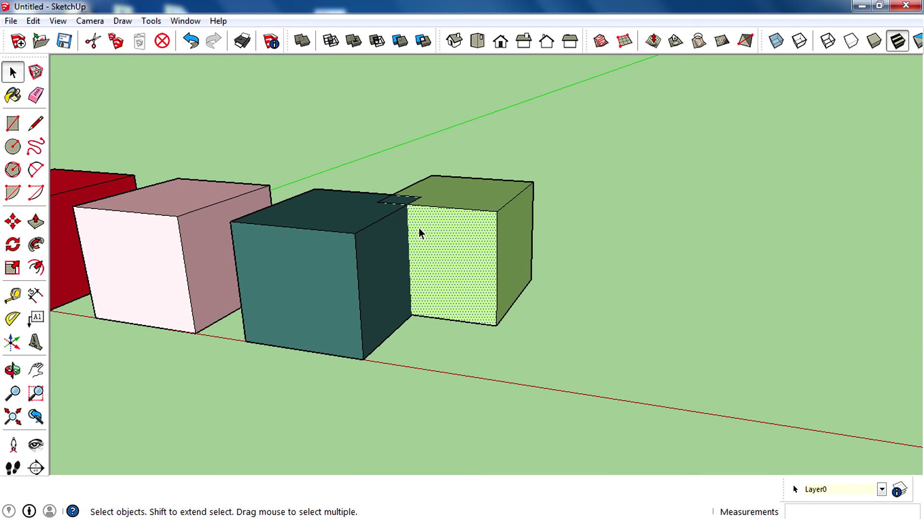
pyautogui.hotkey('ctrl', 'a')
pyautogui.moveTo(676, 308); pyautogui.dragTo(538, 329, button='middle')
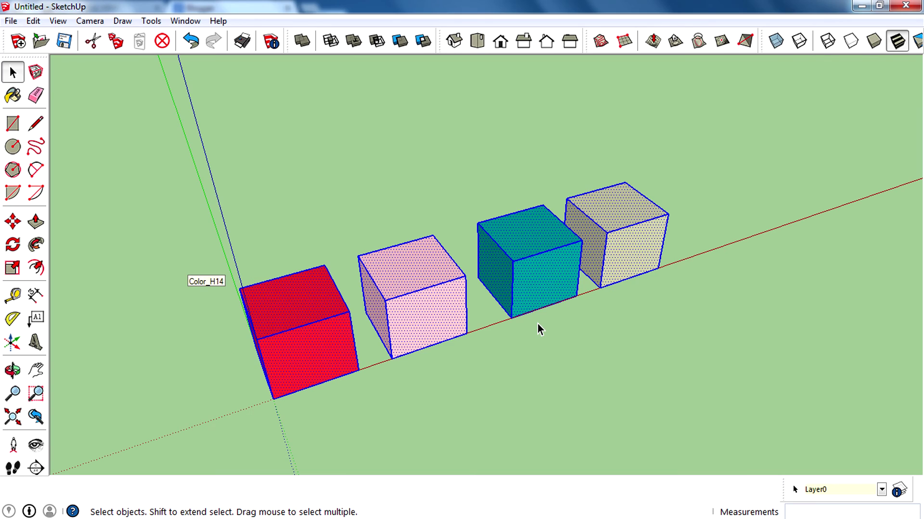